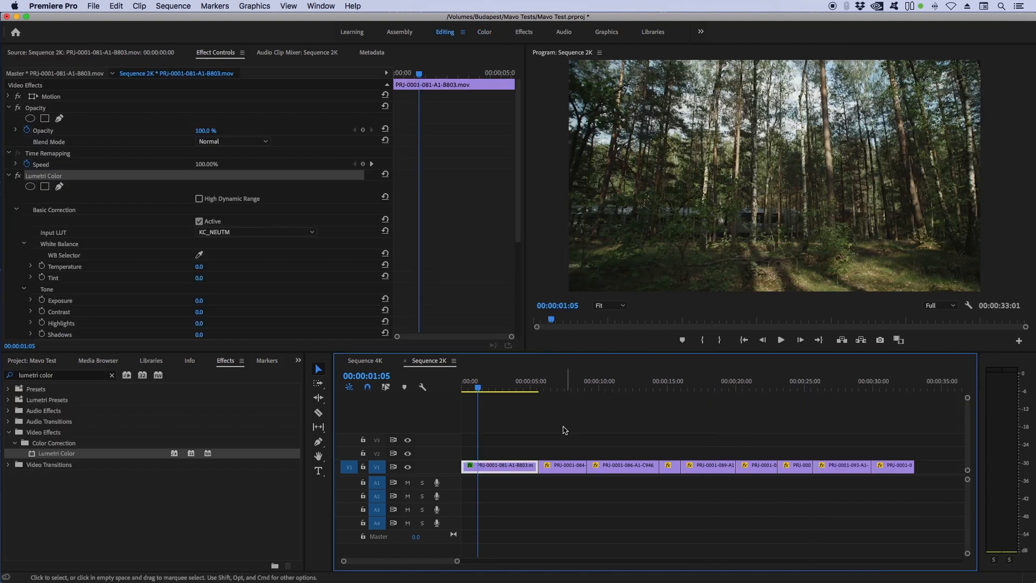
Step: Select all clips in the sequence, remove their effect attributes, and scrub through the timeline
left_click_drag(555, 428, 914, 492)
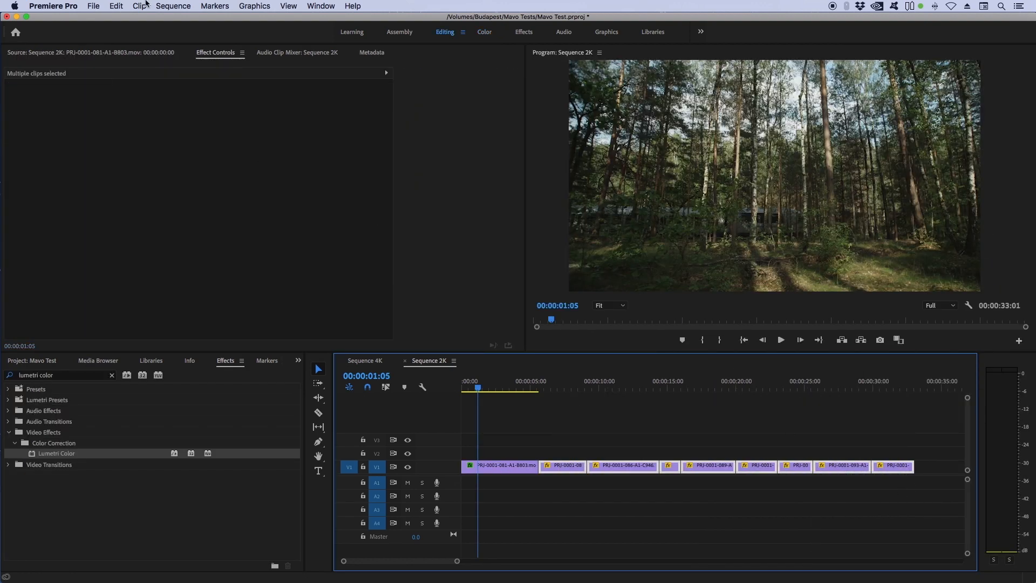
left_click(116, 6)
left_click(129, 78)
left_click(588, 475)
left_click(560, 386)
left_click_drag(562, 389, 765, 387)
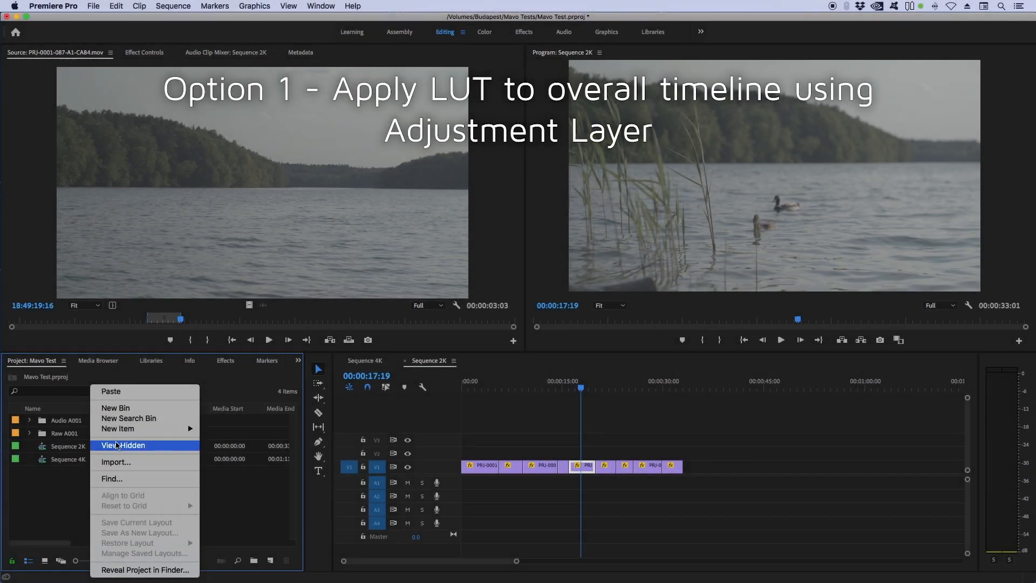
Step: Create a 1920 x 1080, 25.00 fps adjustment layer and place it on track V3 spanning all clips
mouse_move(124, 432)
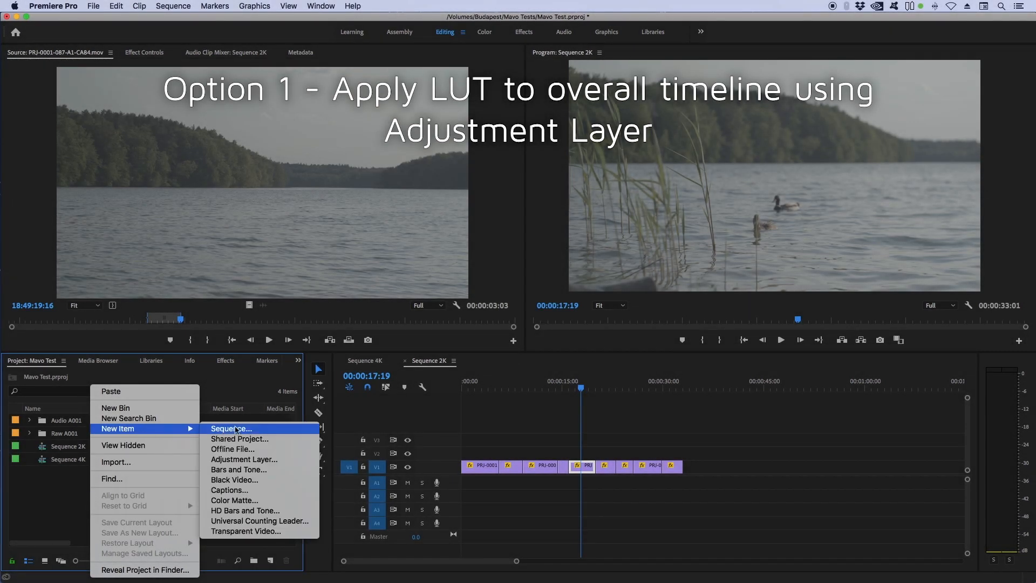
left_click(268, 460)
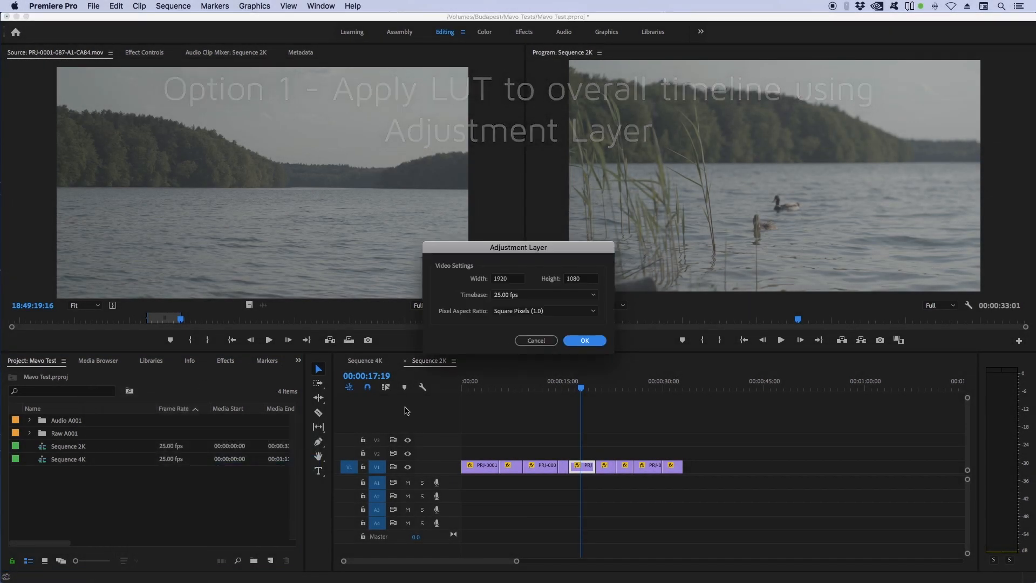
left_click(583, 342)
left_click_drag(41, 422, 683, 438)
Step: Search the effects for lumetri and apply Lumetri Color to the adjustment layer
left_click(226, 361)
left_click(105, 375)
type("lumetri")
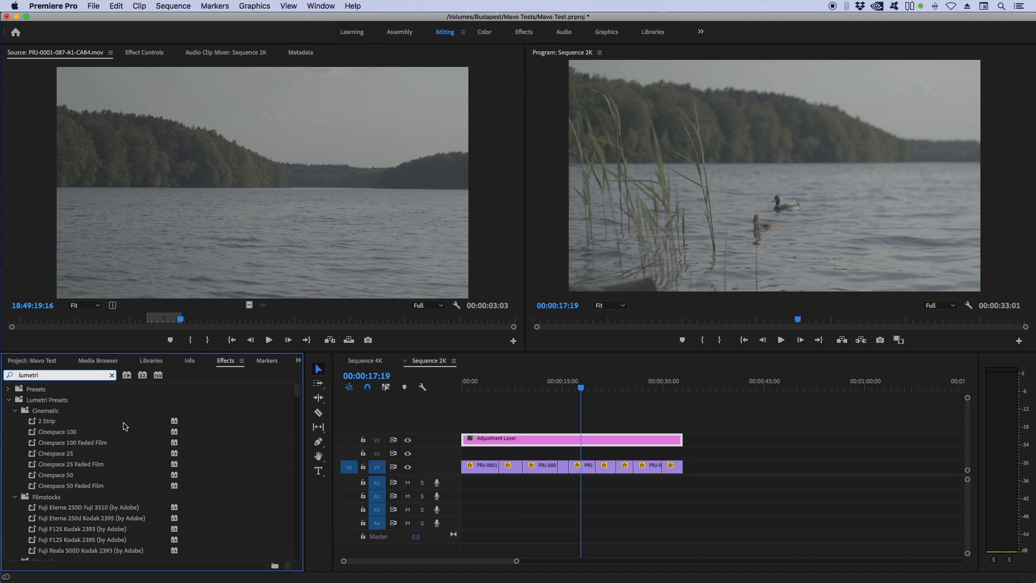
left_click(8, 401)
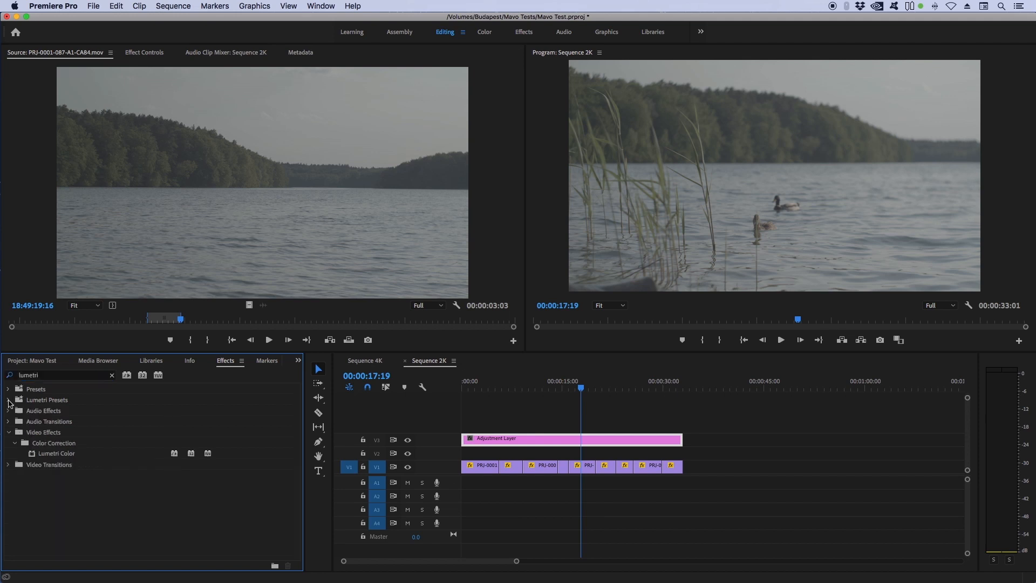
left_click_drag(31, 457, 542, 441)
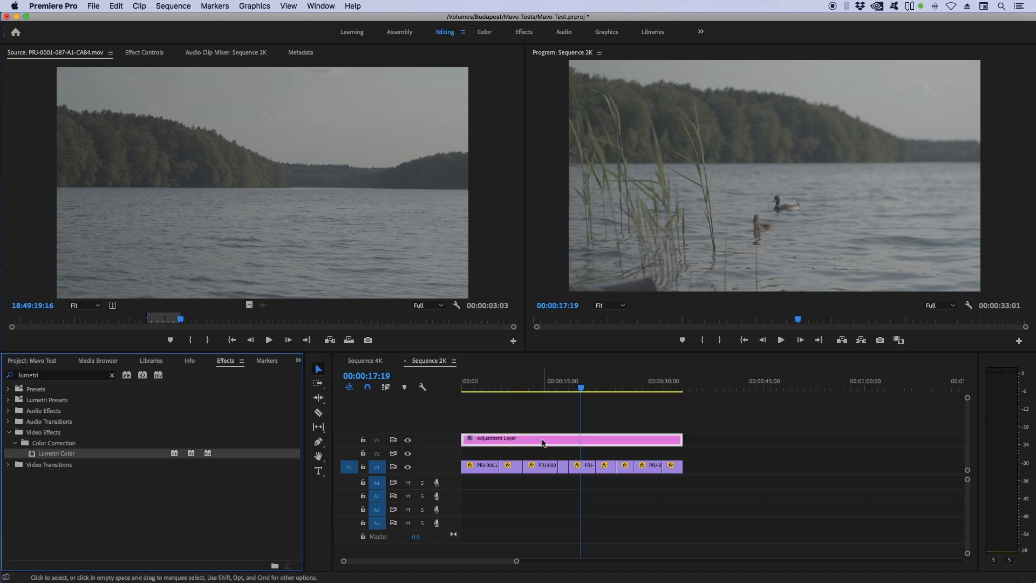
Step: Open the adjustment layer's Lumetri Basic Correction settings and start browsing for an Input LUT
double_click(542, 441)
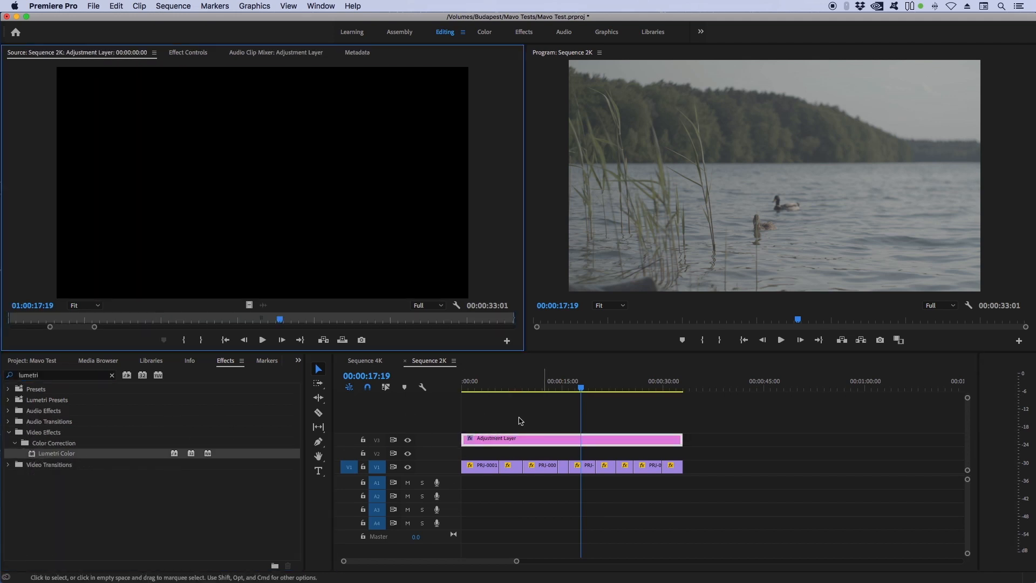
left_click(187, 54)
scroll(131, 285, "down", 1)
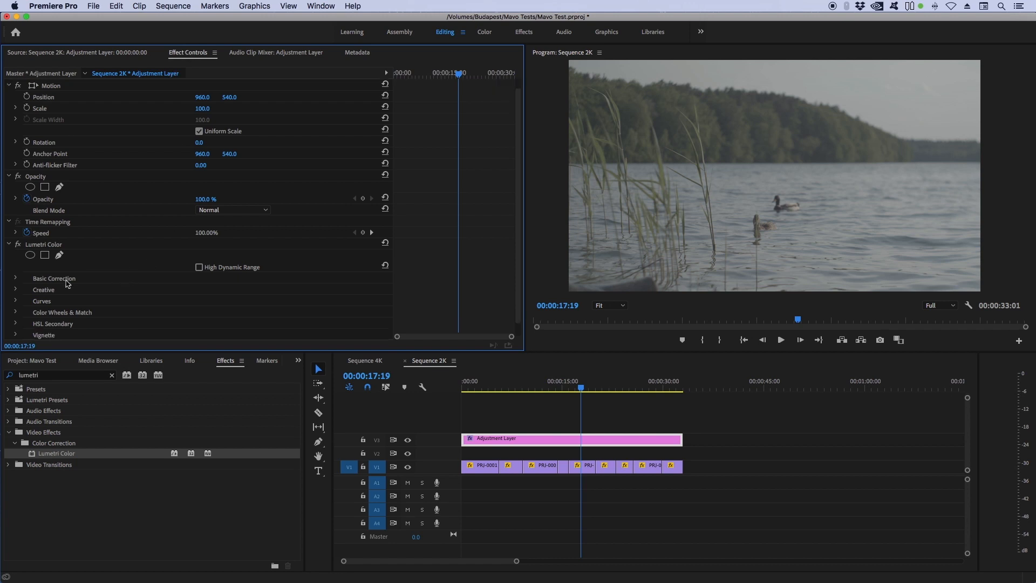
left_click(15, 279)
left_click(242, 300)
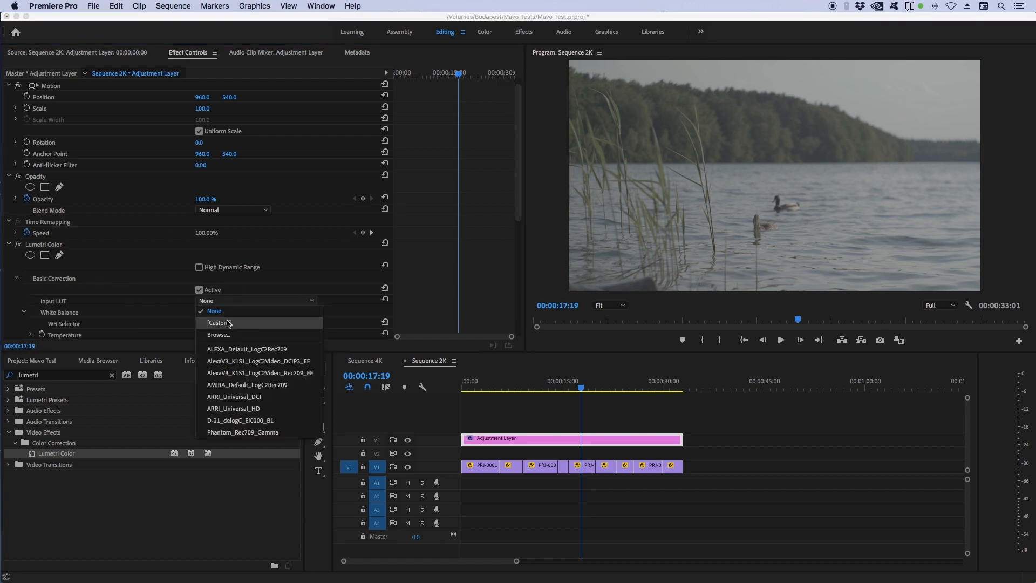
left_click(229, 339)
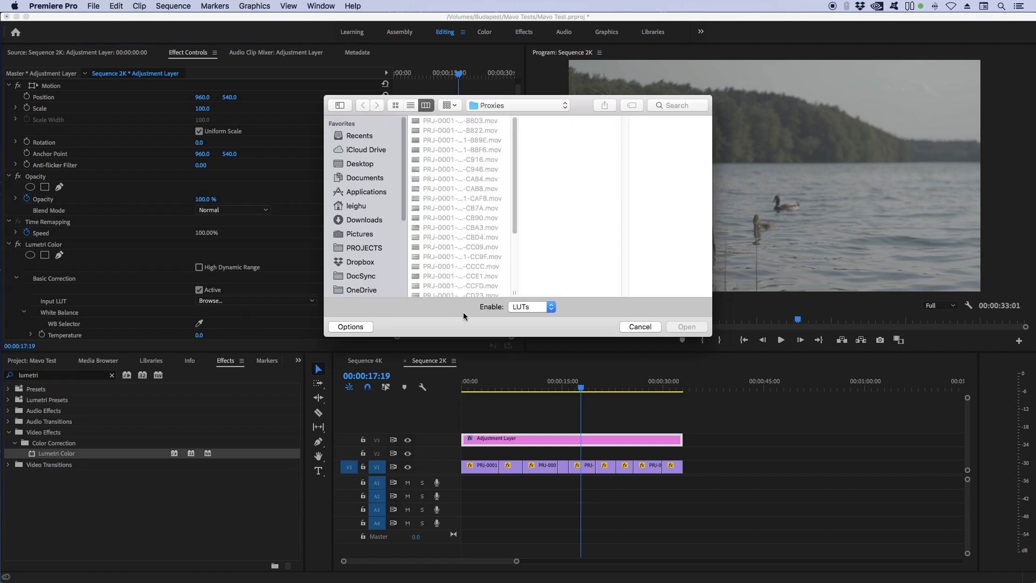
Step: Load KC_NEUTM.cube from the Raw/A001/PRJ-0001-081-A1-B803 folder as the Input LUT and scrub the sequence
left_click(512, 105)
left_click(516, 117)
left_click(555, 172)
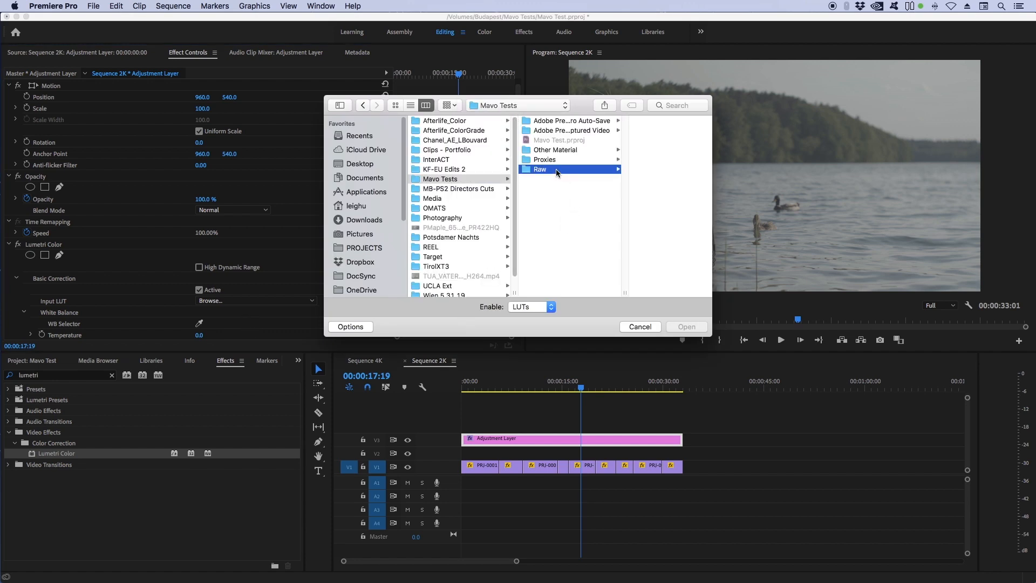
left_click(624, 122)
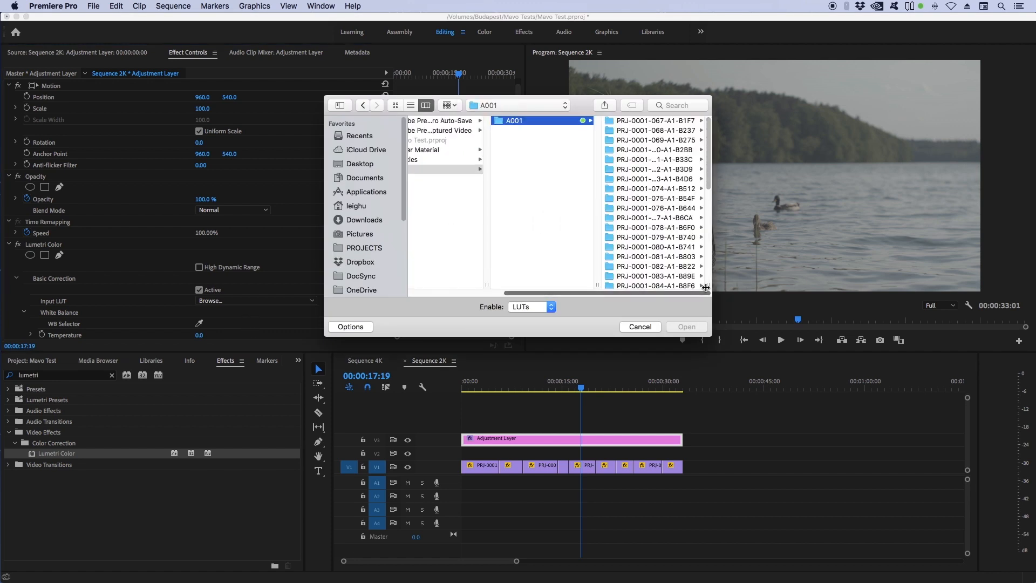
left_click_drag(708, 286, 760, 286)
left_click(687, 258)
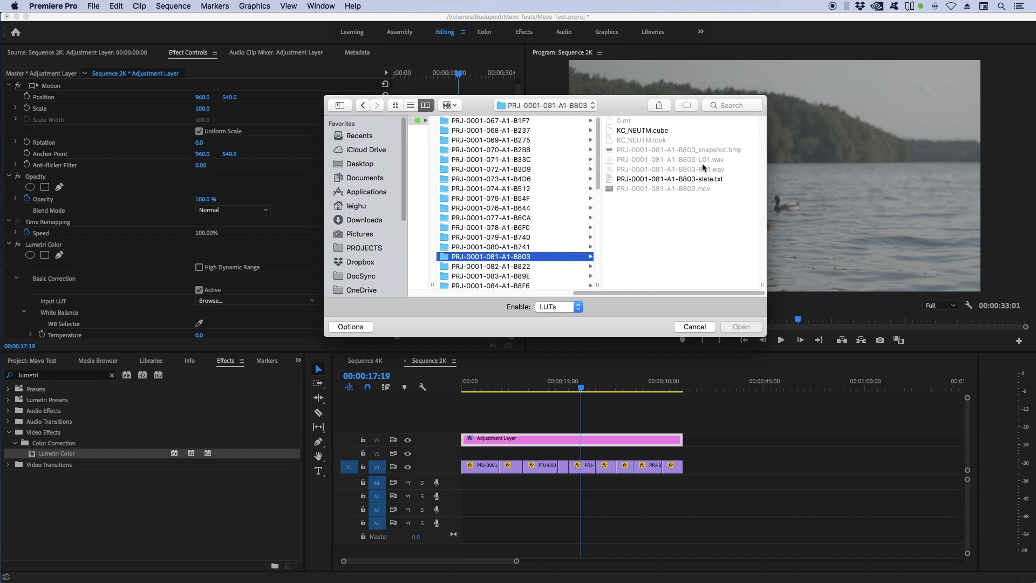
left_click(647, 130)
left_click(742, 326)
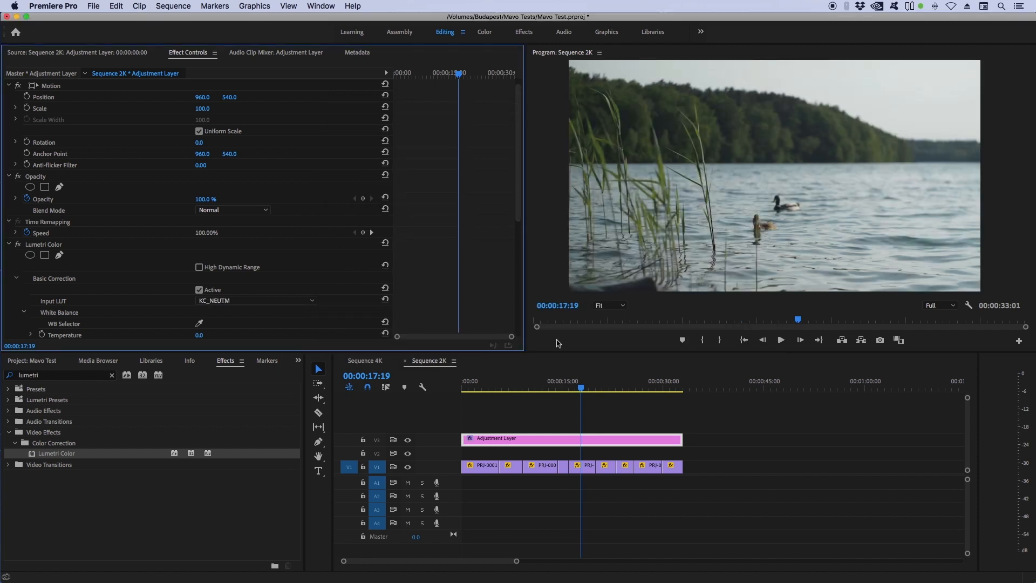
left_click_drag(576, 390, 652, 383)
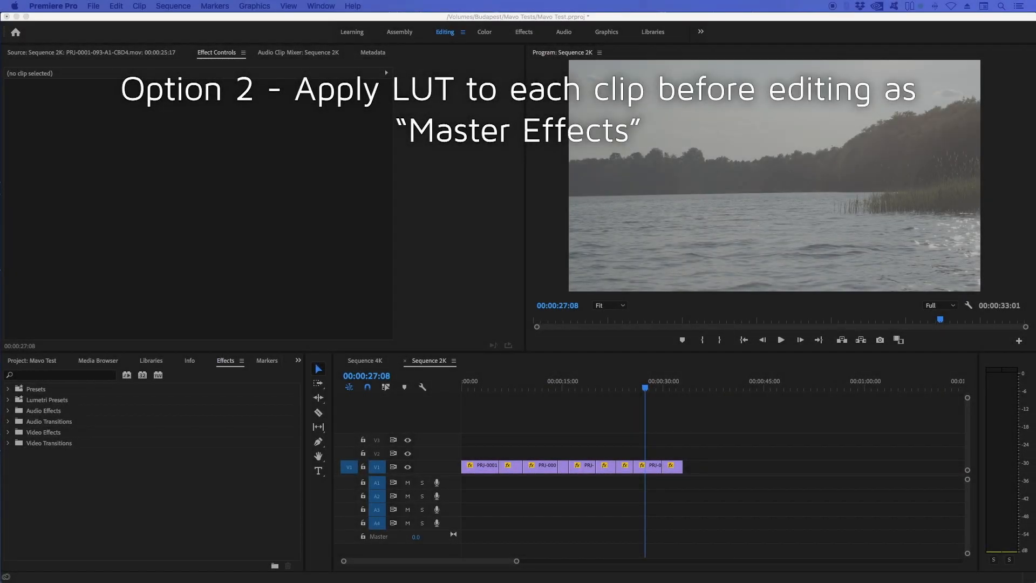
Step: Open clip PRJ-0001-093-A1-CBD4.mov from the Raw A001 bin in the Source monitor
left_click(43, 362)
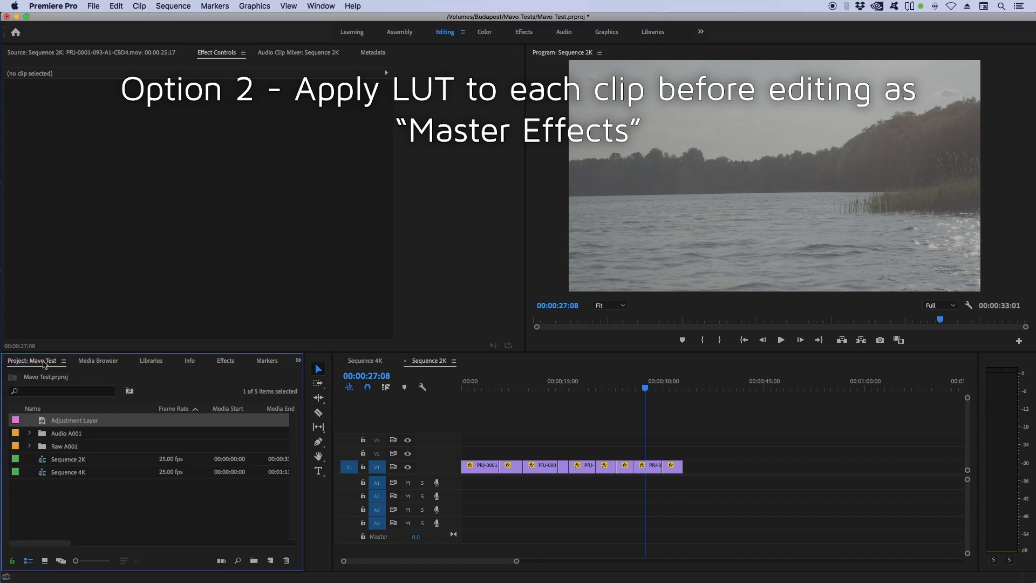
left_click(29, 447)
scroll(31, 451, "down", 3)
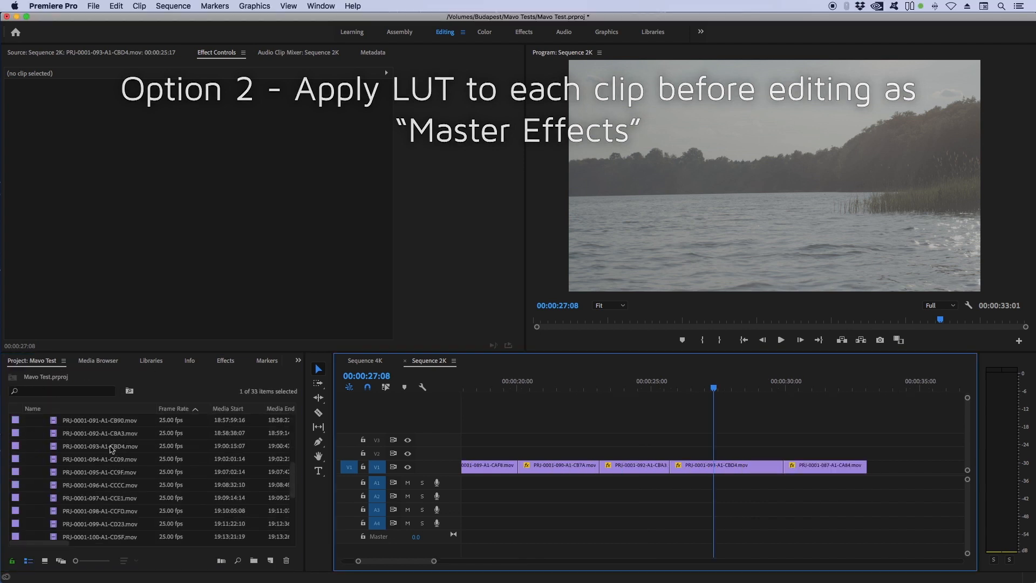
double_click(112, 448)
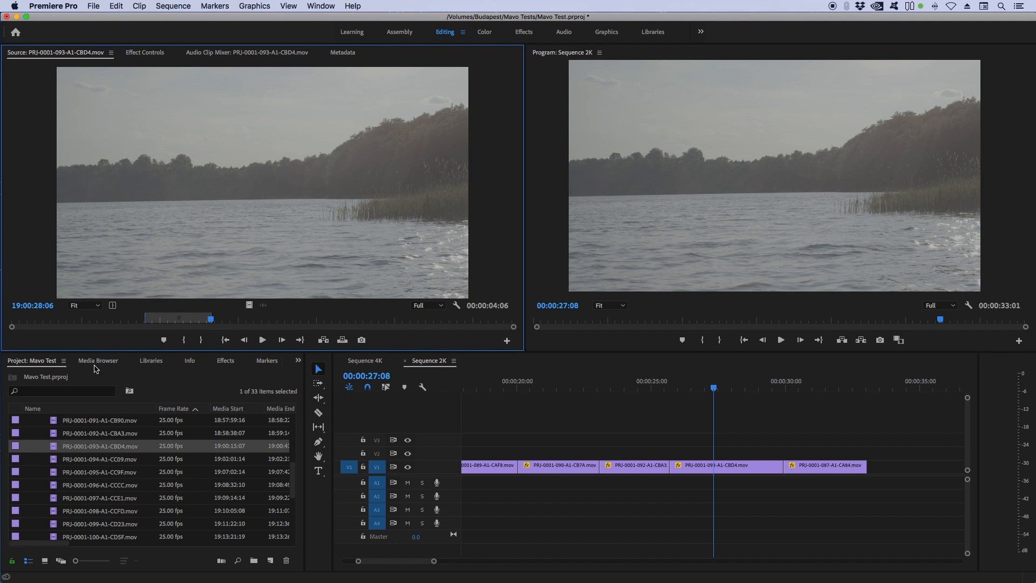
Step: Search the effects for lumetri color and apply Lumetri Color to the source clip as a master effect
left_click(224, 360)
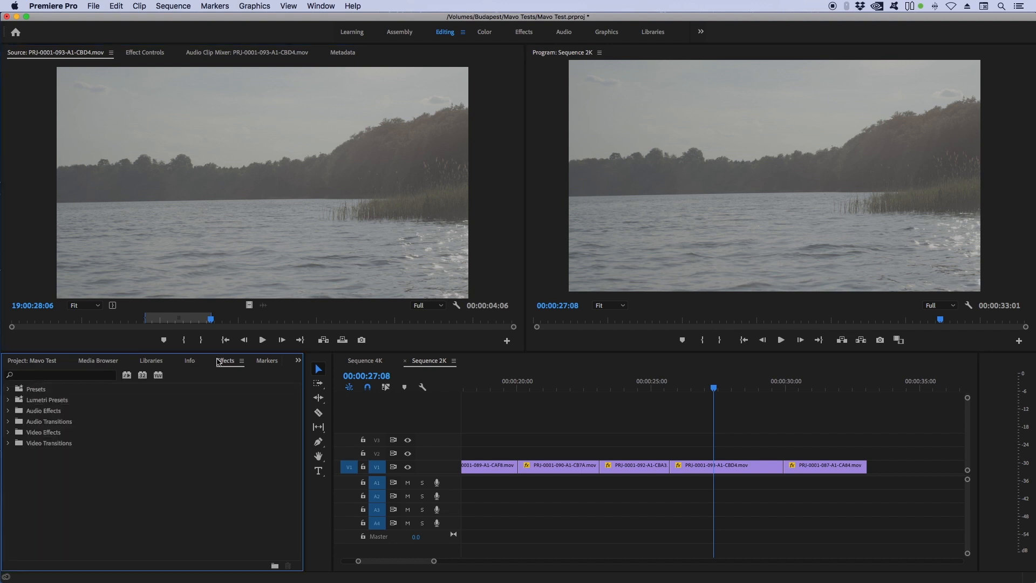
left_click(80, 375)
type("lumetri color")
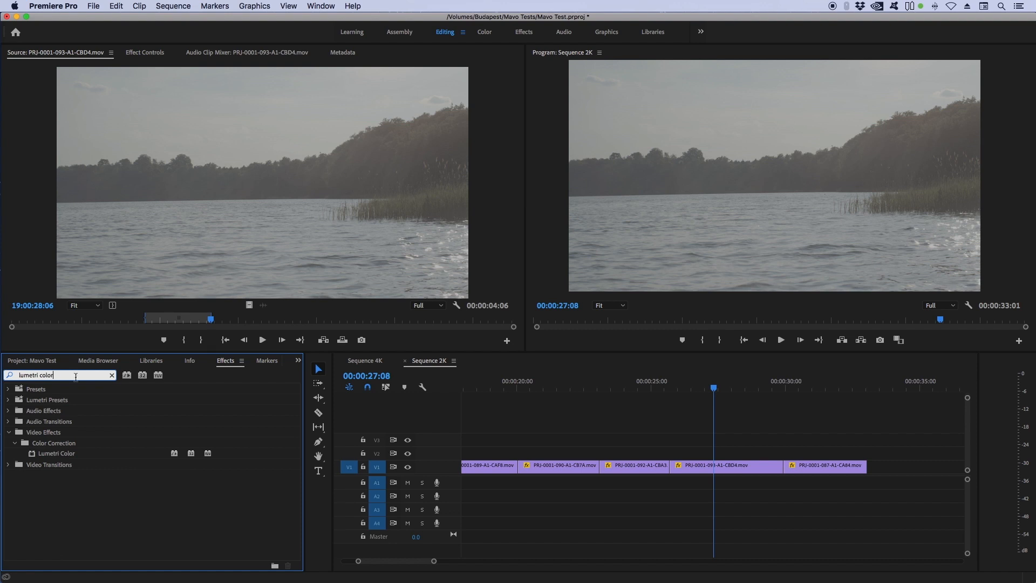
left_click_drag(59, 456, 167, 192)
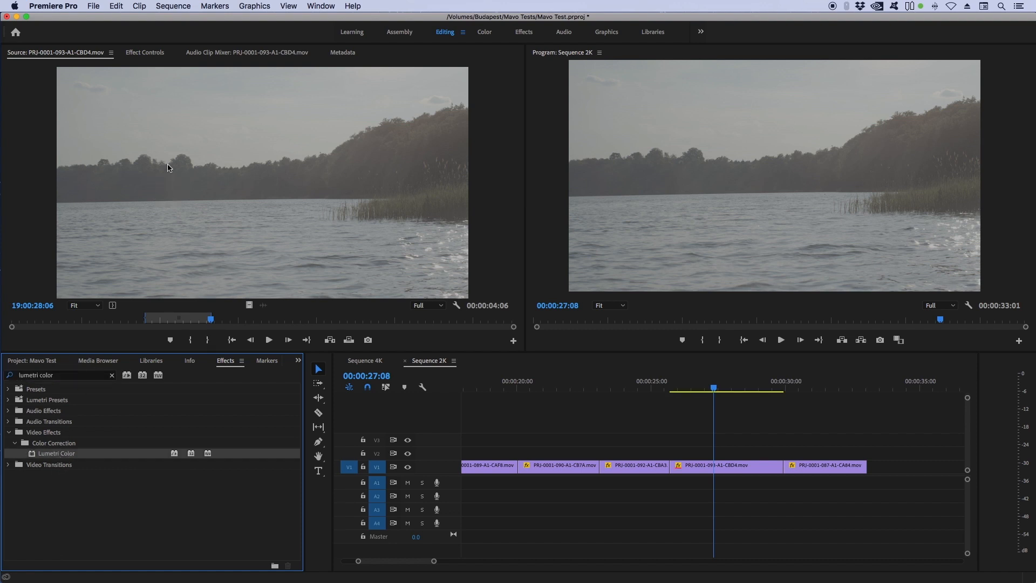
Step: Set the master clip's Basic Correction Input LUT to KC_NEUTM.cube
left_click(151, 53)
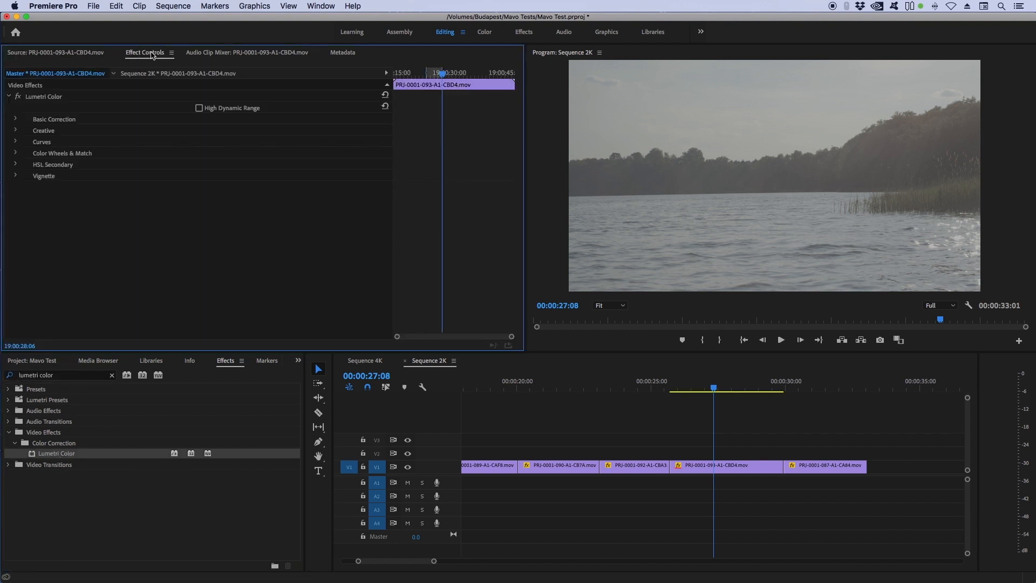
left_click(16, 119)
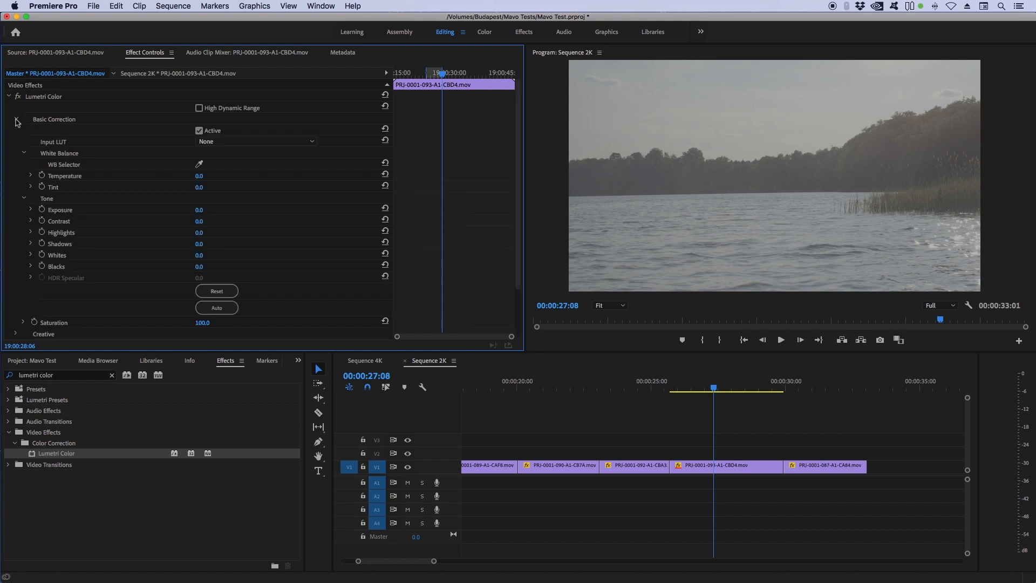
left_click(203, 141)
left_click(233, 178)
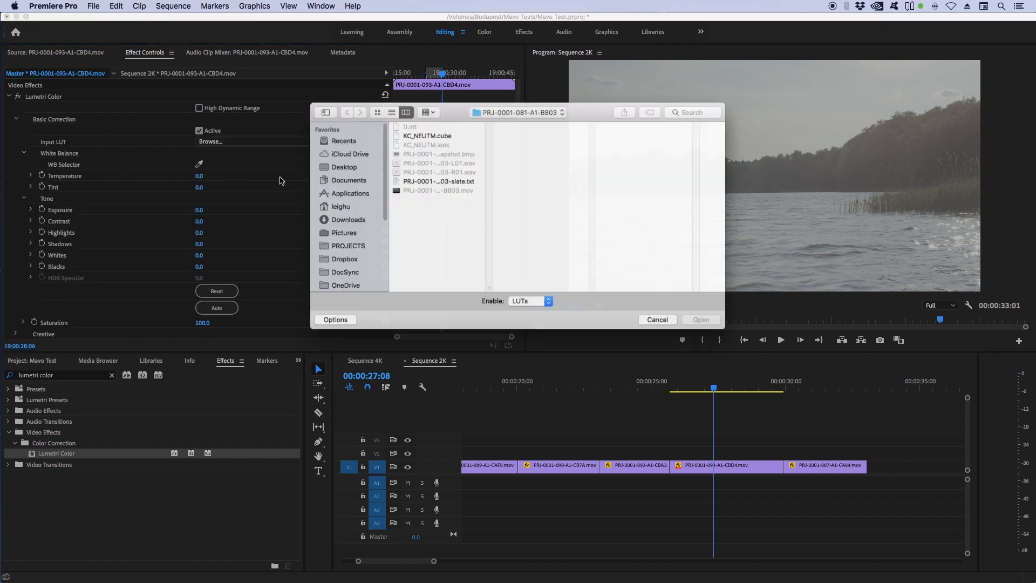
left_click(421, 130)
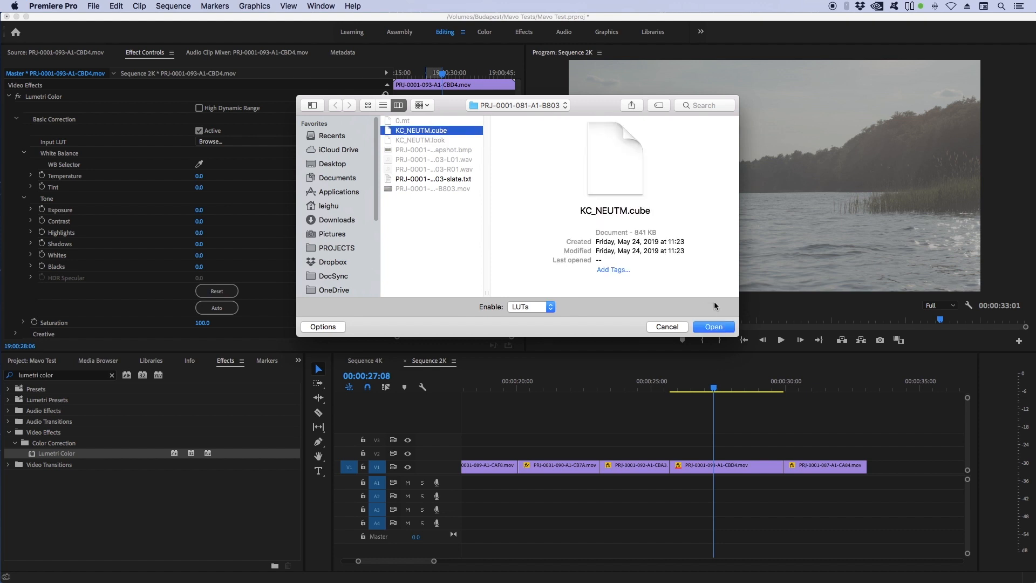
left_click(720, 327)
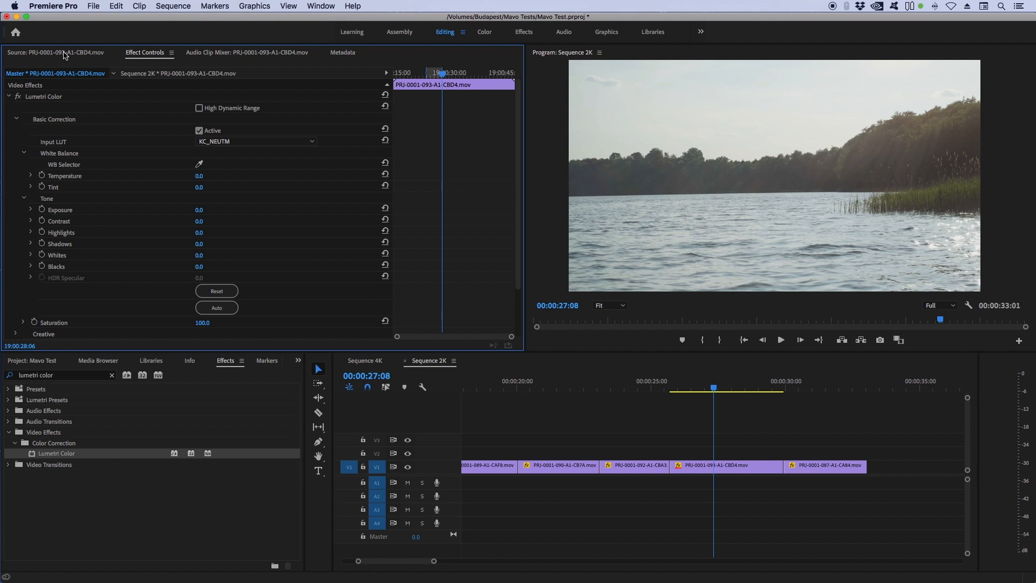
Step: Collapse Basic Correction and copy the master clip's Lumetri Color effect
left_click(17, 119)
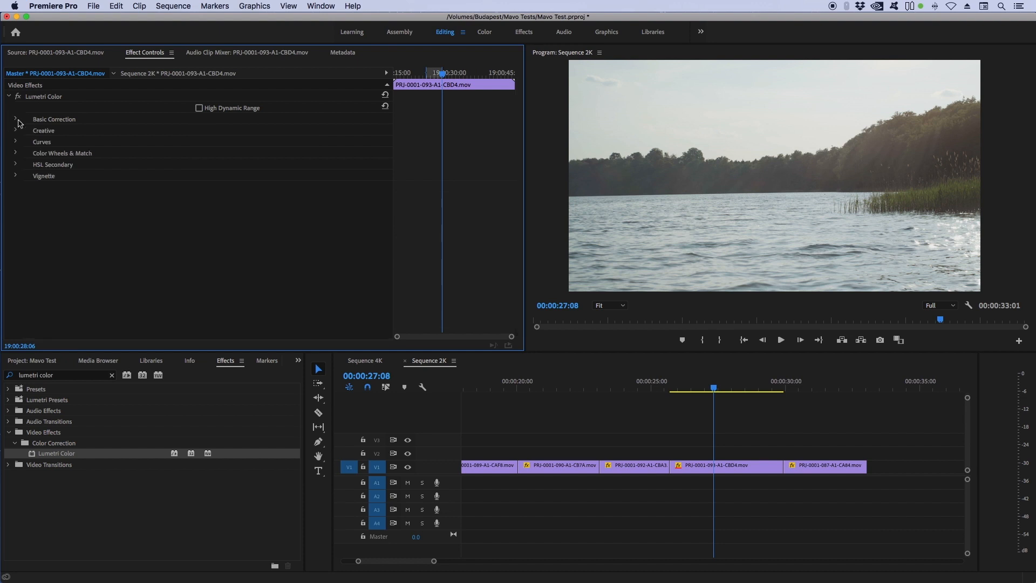
left_click(44, 99)
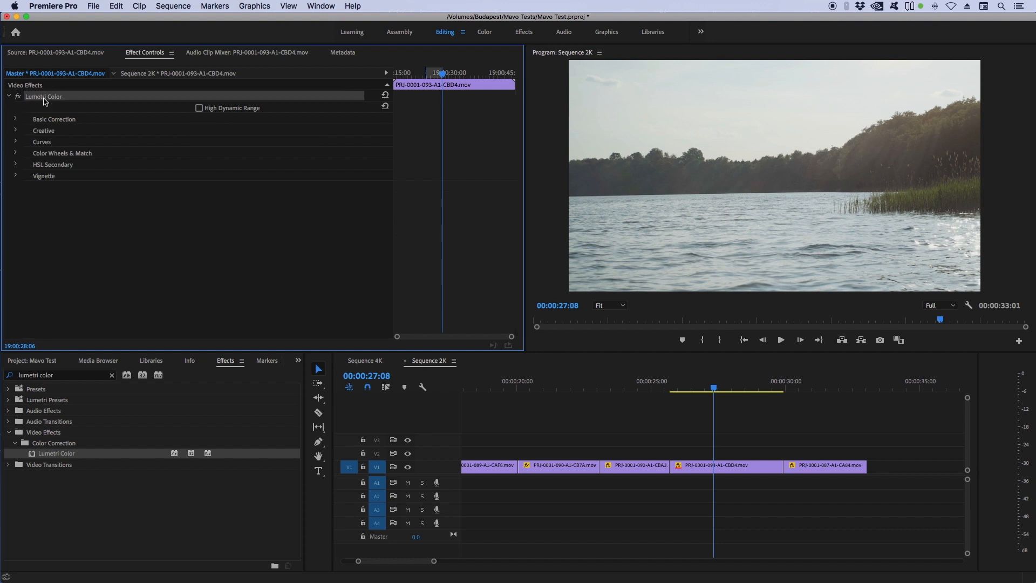
key("super+c")
Step: Paste the Lumetri Color effect onto the raw clips selected in the project bin and review the timeline
left_click(46, 362)
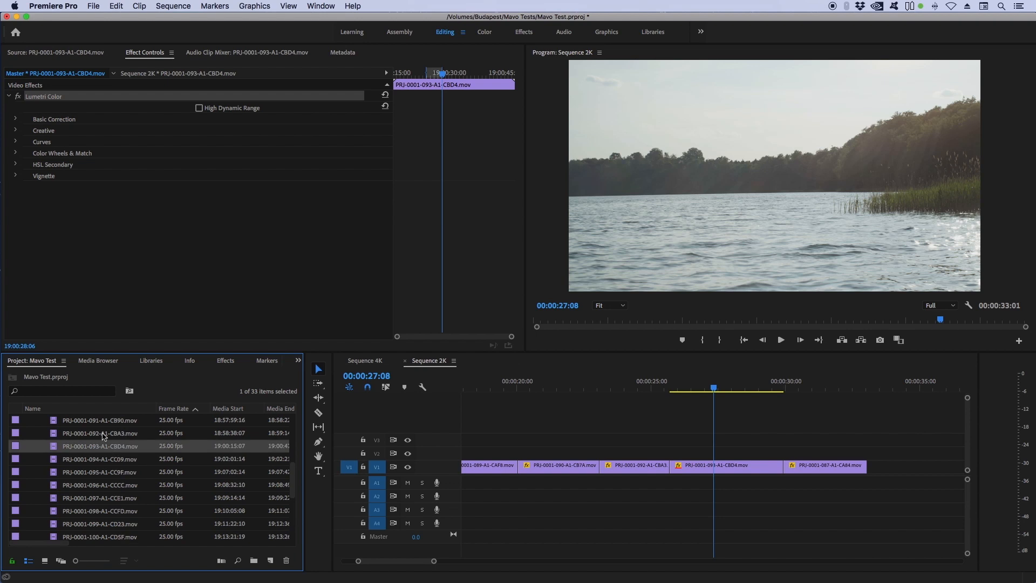
key("super+v")
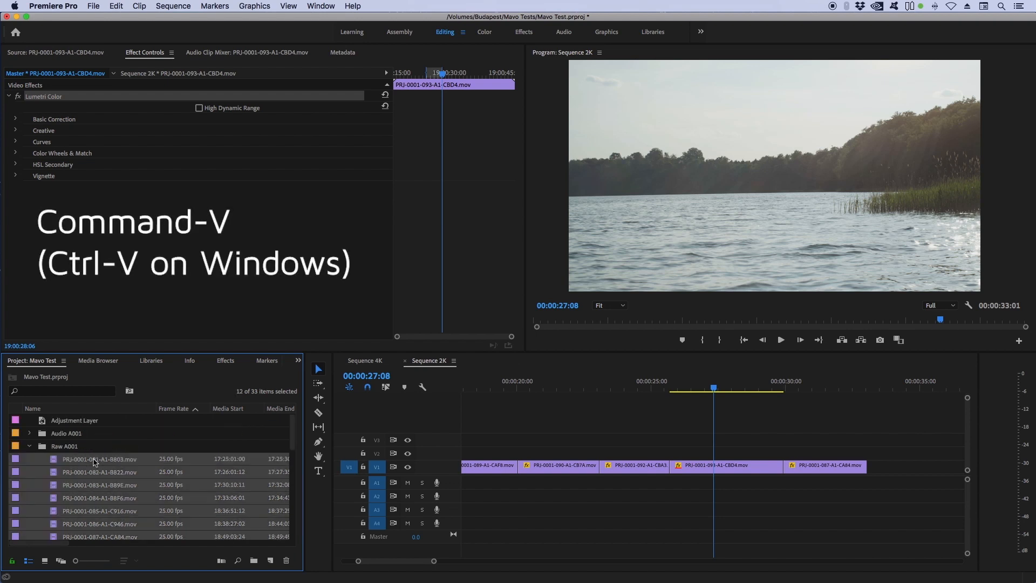
scroll(94, 461, "down", 5)
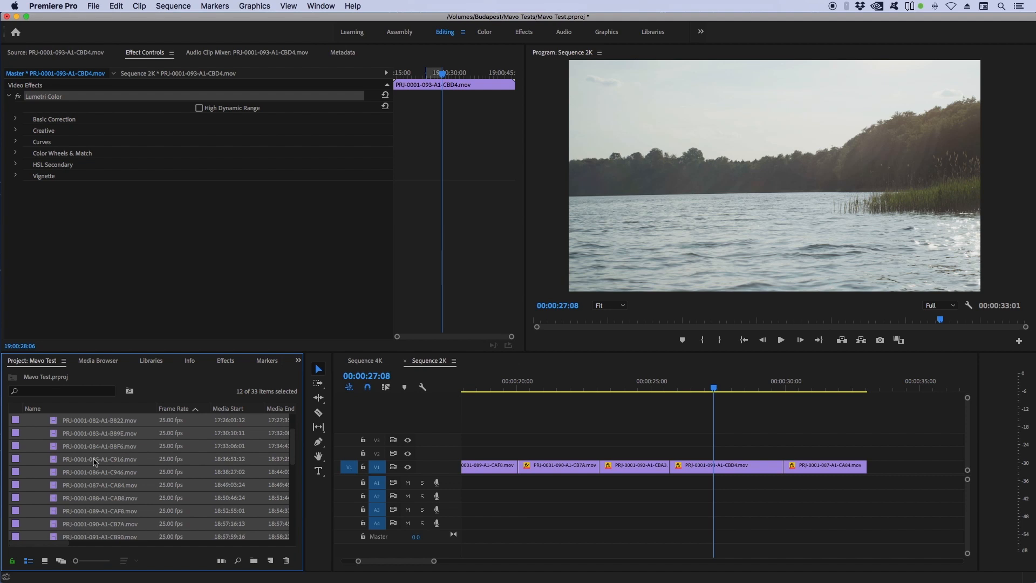
scroll(94, 461, "down", 1)
left_click(79, 498)
scroll(78, 497, "down", 5)
left_click(83, 500, "shift")
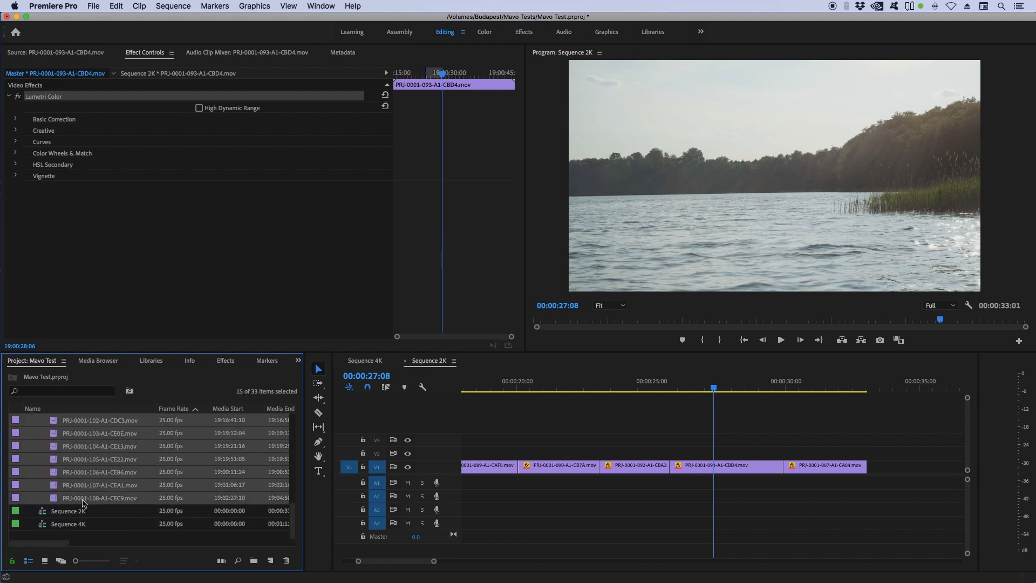
left_click_drag(663, 383, 543, 416)
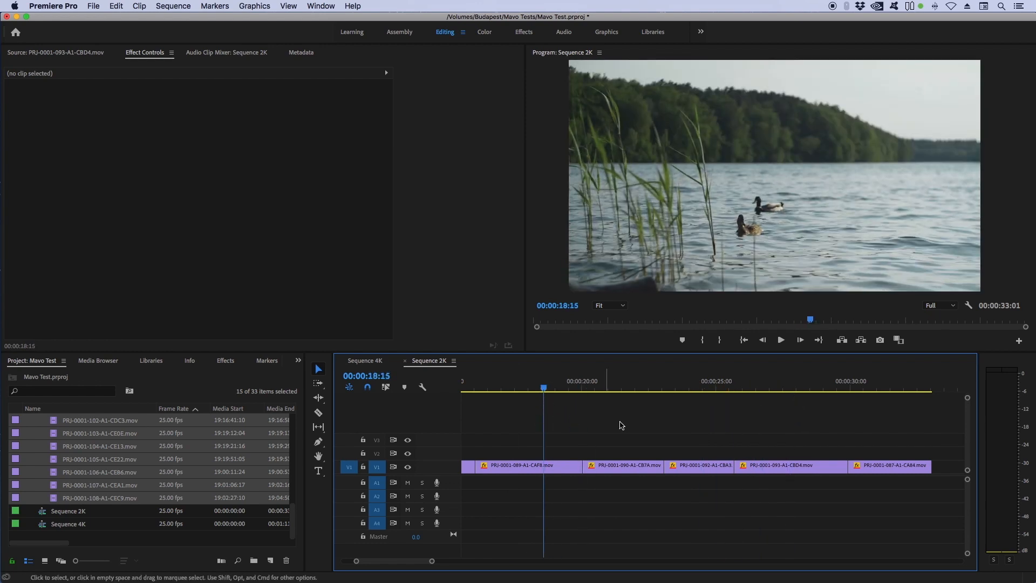
scroll(624, 420, "left", 5)
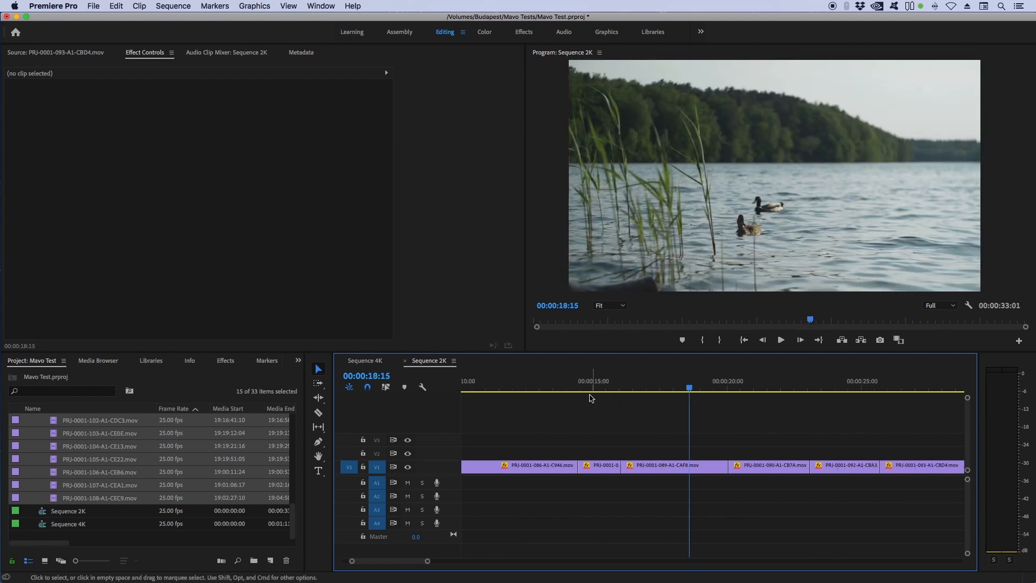
Step: Inspect the CAF8 clip in the timeline, checking its master and sequence effects in Effect Controls
left_click_drag(572, 387, 621, 386)
left_click(679, 468)
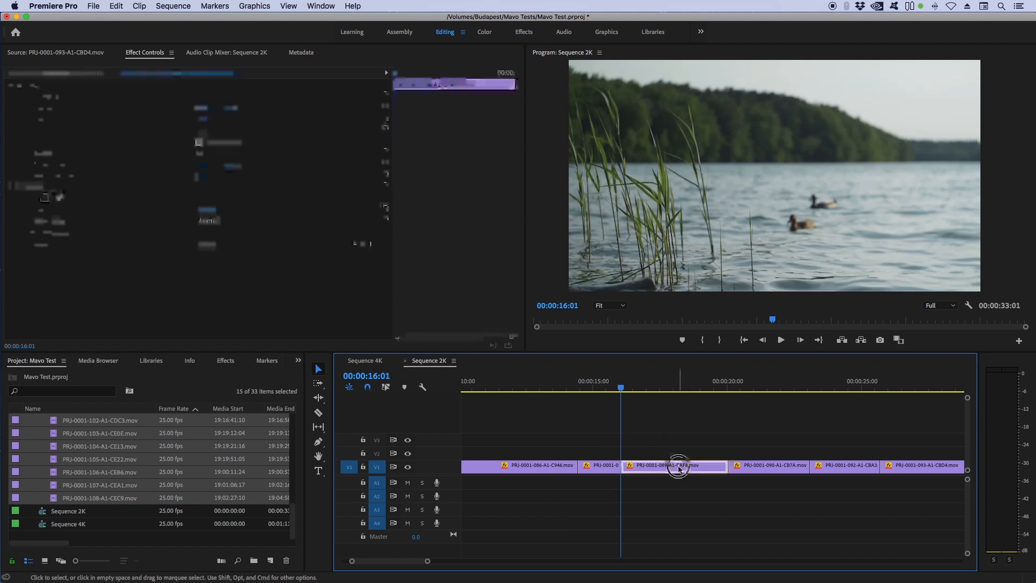
double_click(679, 467)
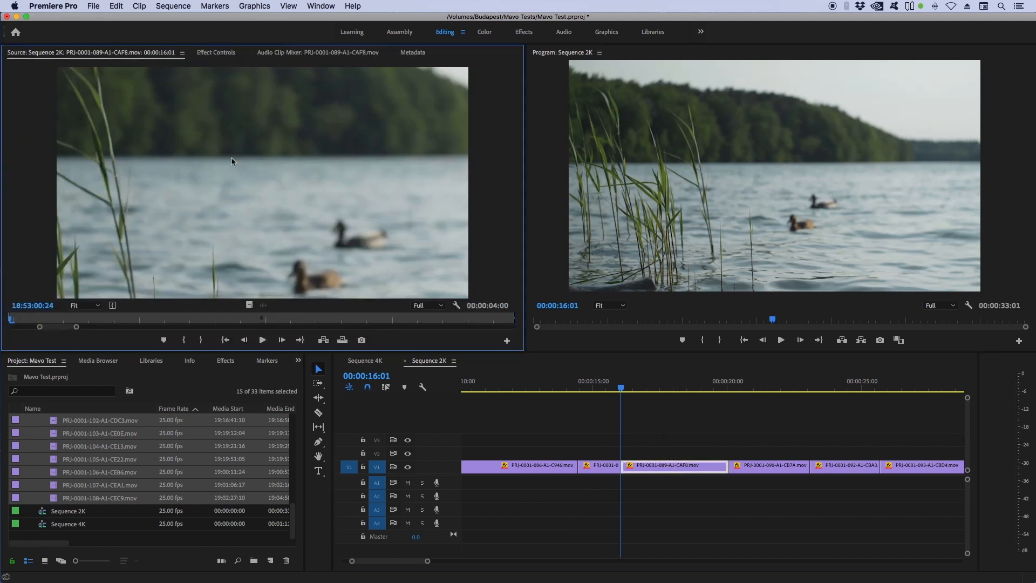
left_click(215, 53)
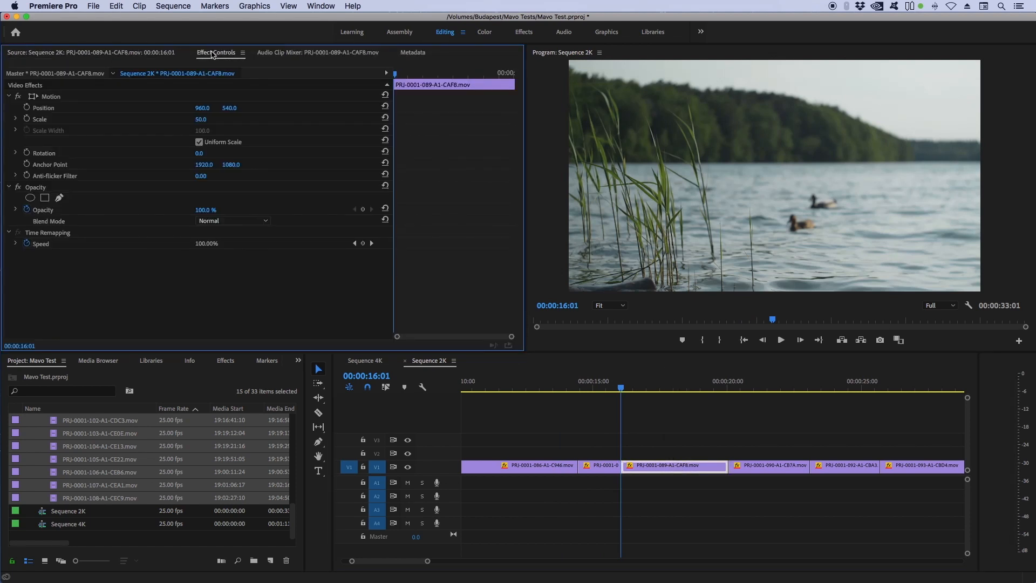
left_click(26, 76)
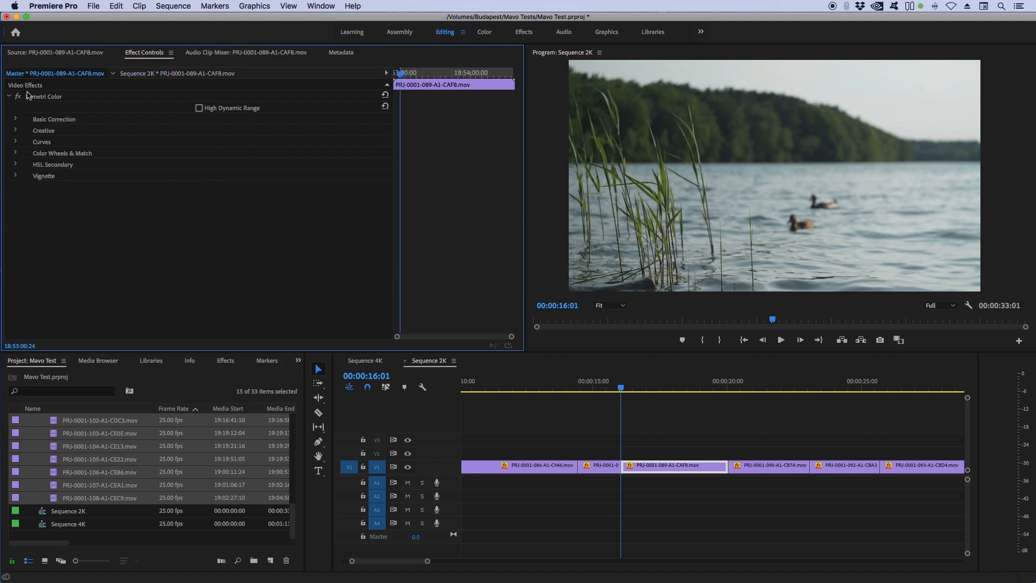
left_click(16, 119)
left_click(16, 119)
left_click(168, 74)
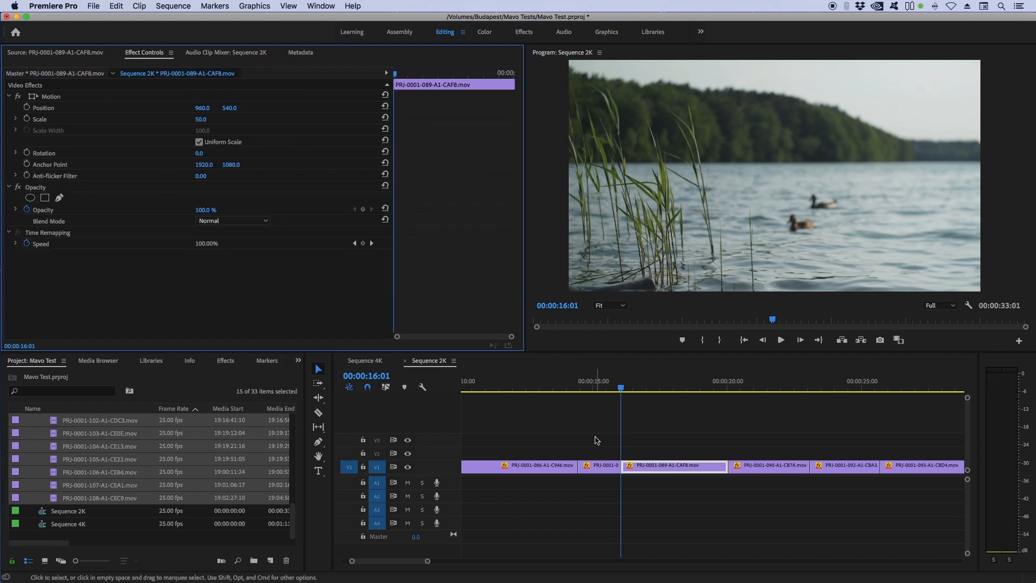
Step: Open the PRJ-0001-089-A1-CAF8 clip from the bin, mark an out point, and add it to the end of Sequence 2K
scroll(588, 438, "right", 10)
left_click(687, 388)
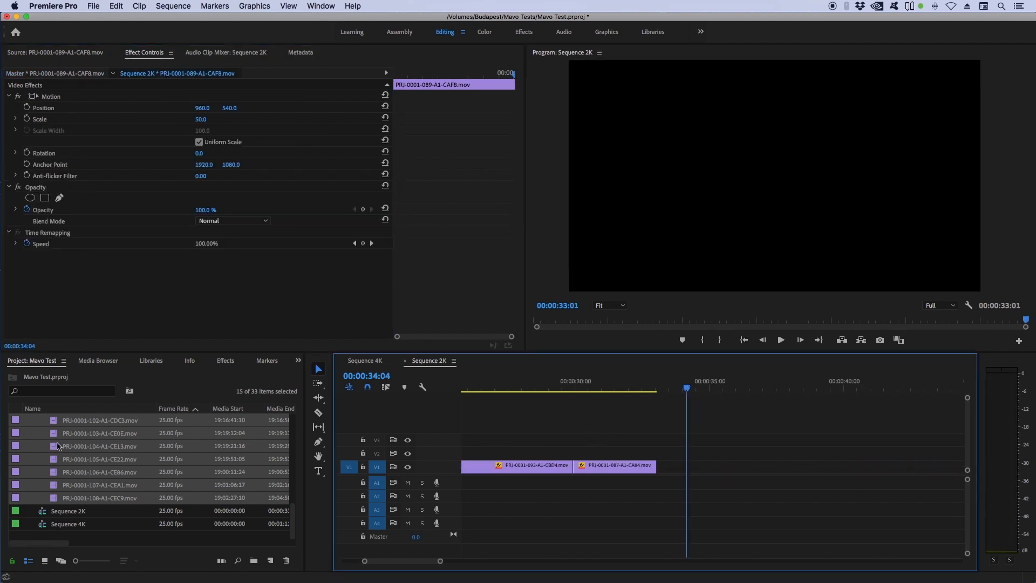
left_click(144, 539)
scroll(107, 491, "up", 5)
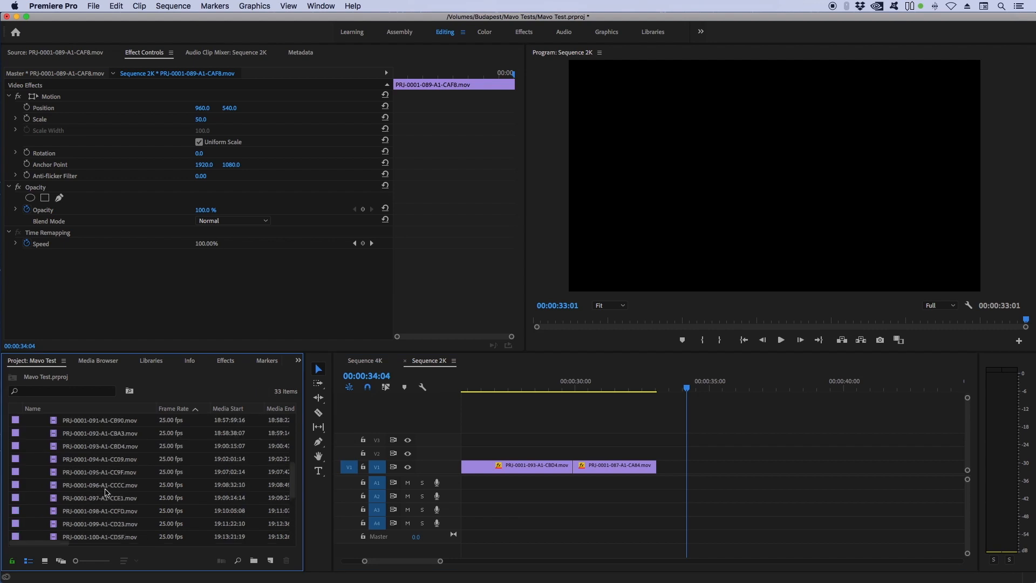
double_click(102, 433)
left_click_drag(245, 323, 344, 320)
key("o")
left_click_drag(308, 286, 683, 468)
mouse_move(745, 381)
left_mouse_down()
mouse_move(724, 392)
mouse_move(732, 384)
left_mouse_up()
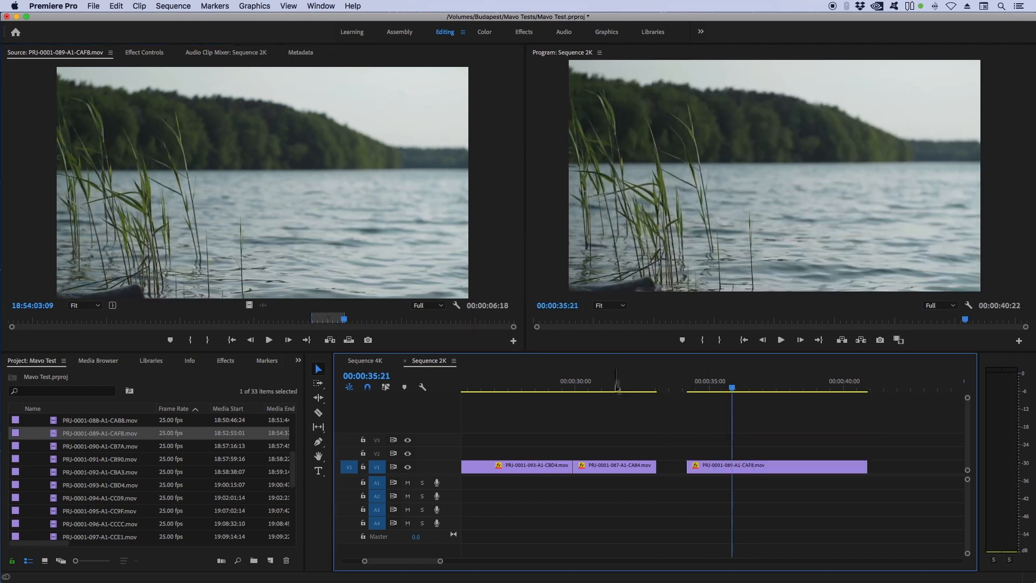
left_click(618, 384)
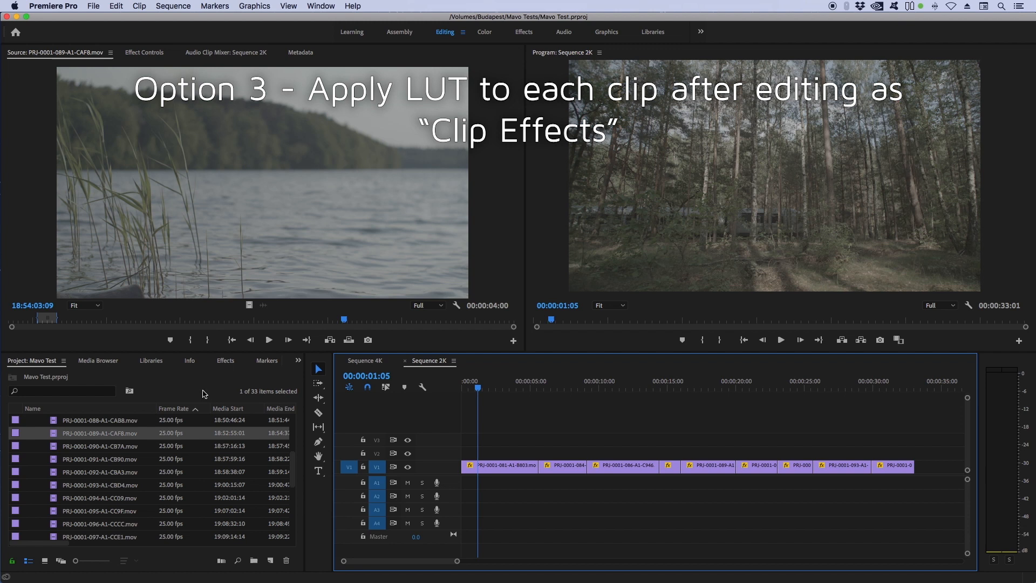
Step: Apply Lumetri Color from the effects search to the first clip in Sequence 2K and open its effect controls
left_click(225, 364)
left_click_drag(56, 453, 502, 471)
double_click(503, 471)
left_click(215, 53)
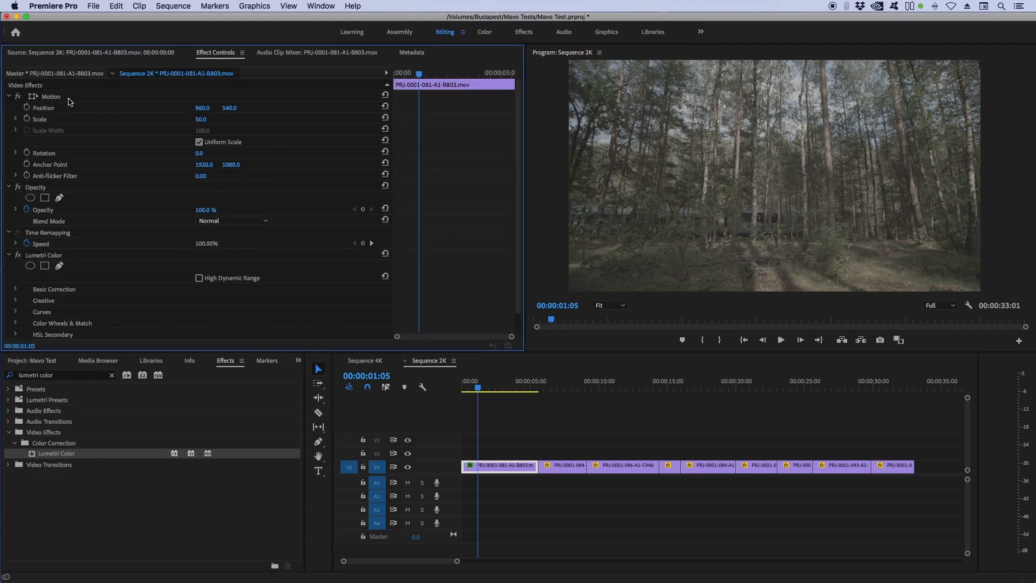
Step: Expand the first clip's Lumetri Basic Correction and set its Input LUT to KC_NEUTM
left_click(8, 97)
left_click(15, 210)
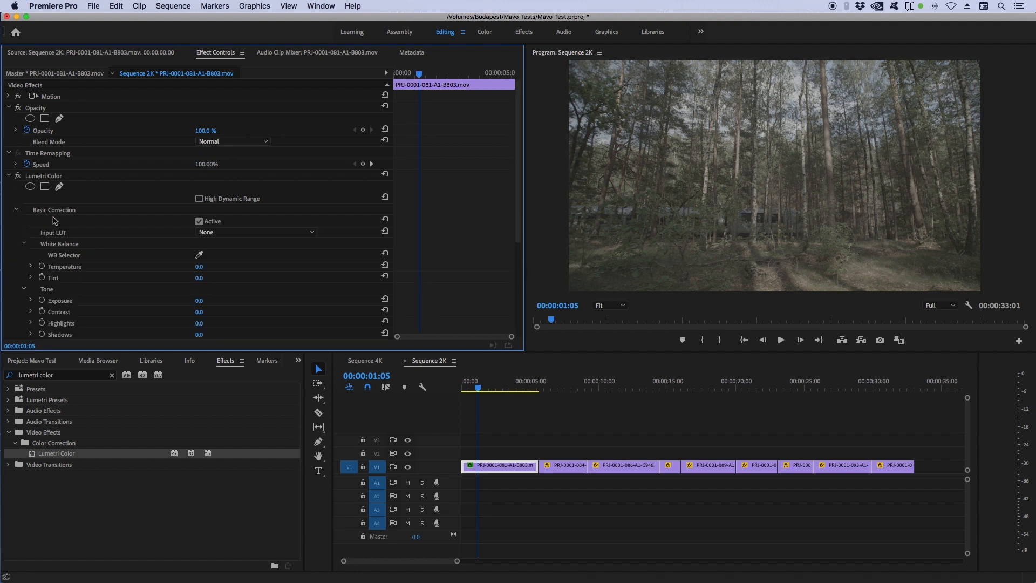
left_click(243, 232)
left_click(238, 264)
Step: Copy the first timeline clip with its Lumetri Color effect
left_click(426, 130)
left_click(714, 327)
left_click(519, 420)
left_click(507, 470)
key("super+c")
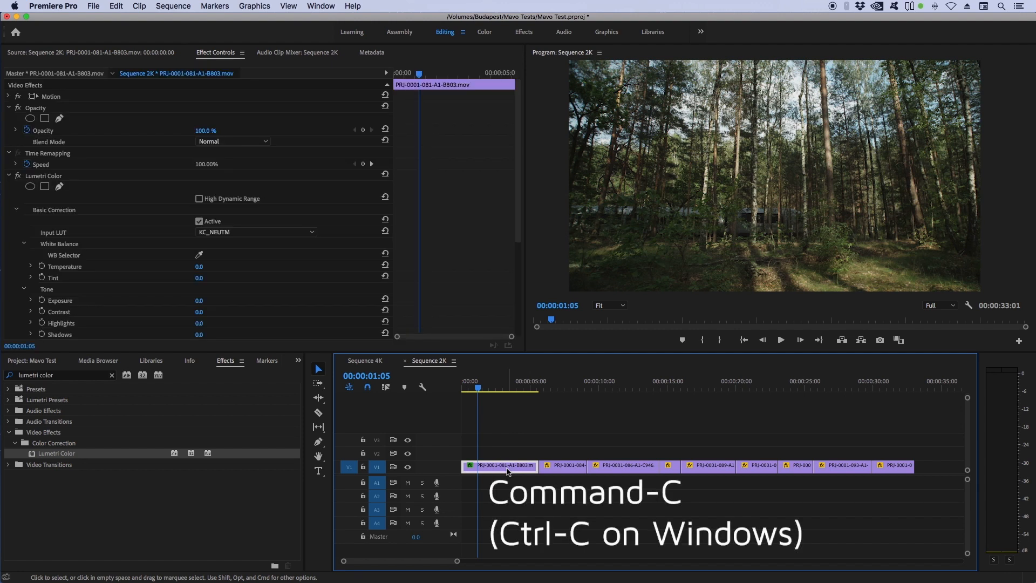
Step: Select the remaining timeline clips and paste attributes with only the Lumetri Color effect, Motion unchecked
left_click_drag(557, 428, 917, 504)
left_click(123, 5)
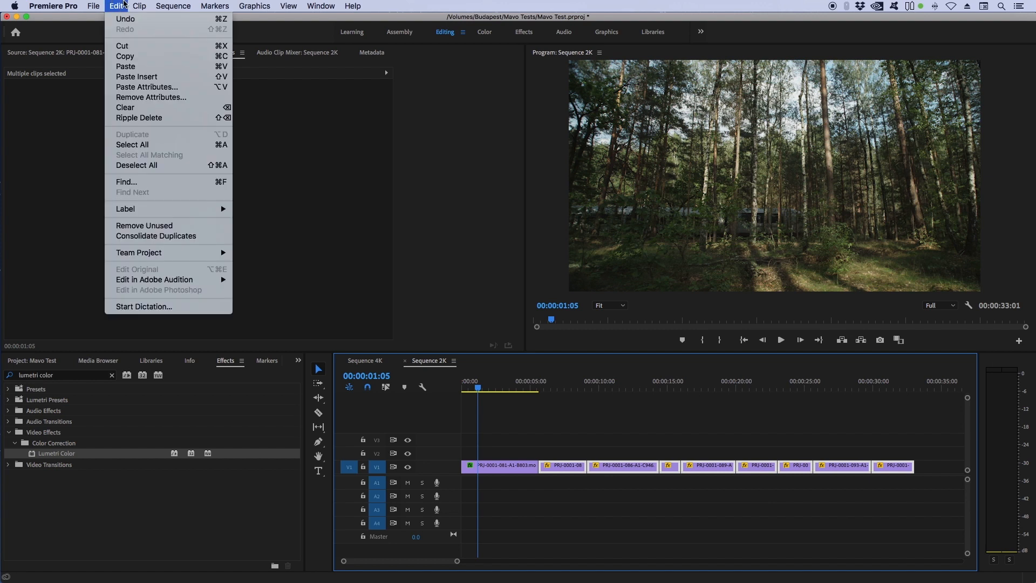
left_click(156, 85)
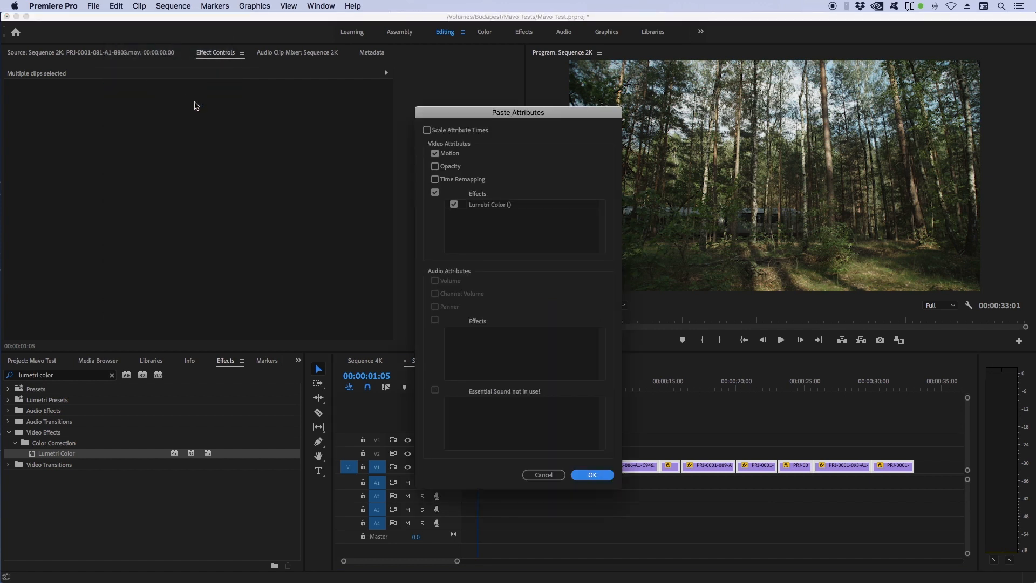
left_click(435, 154)
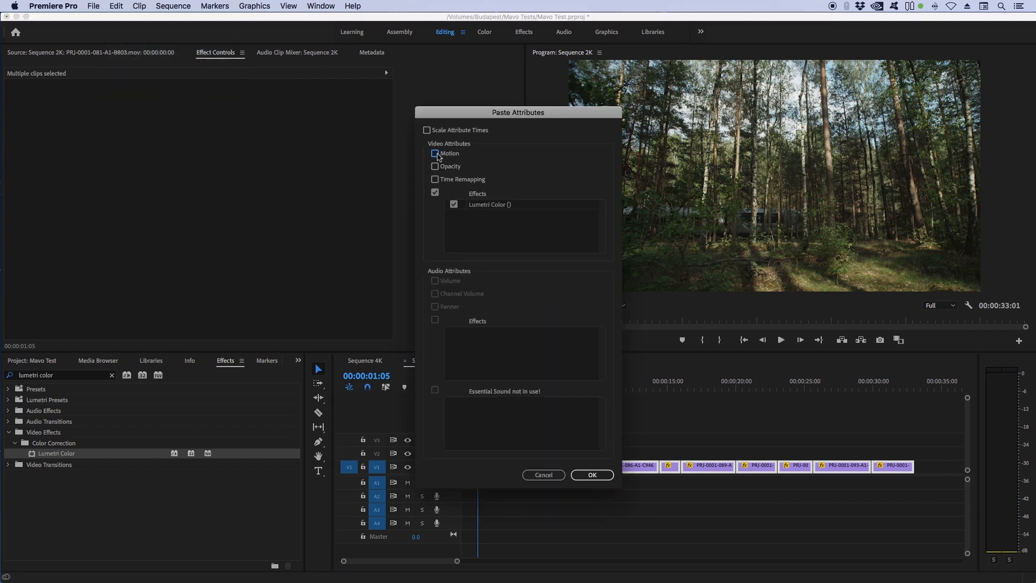
left_click(455, 207)
left_click(455, 207)
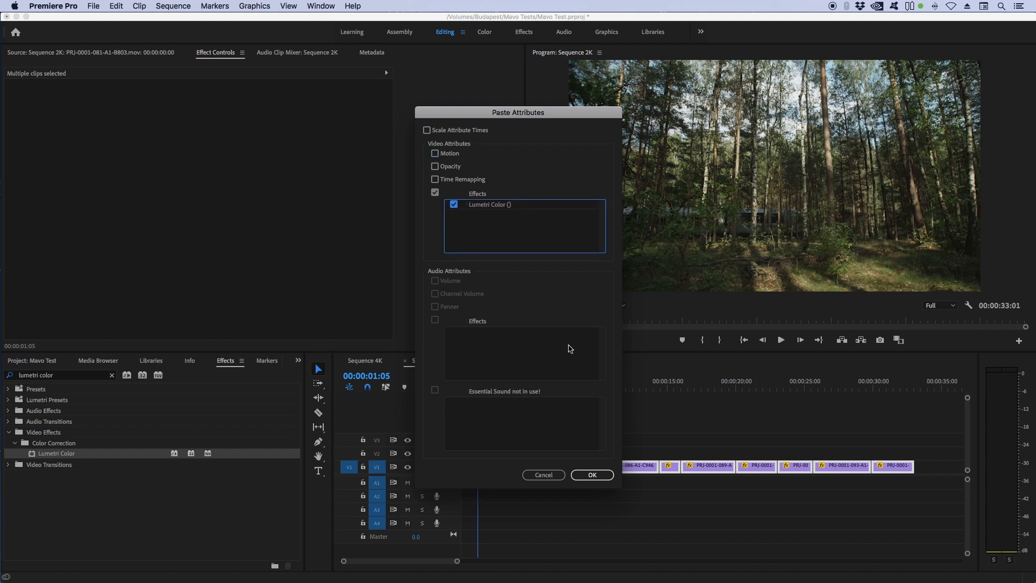
left_click(592, 475)
Step: Step the playhead through each clip in the timeline to review the graded footage
left_click(560, 387)
left_click(589, 387)
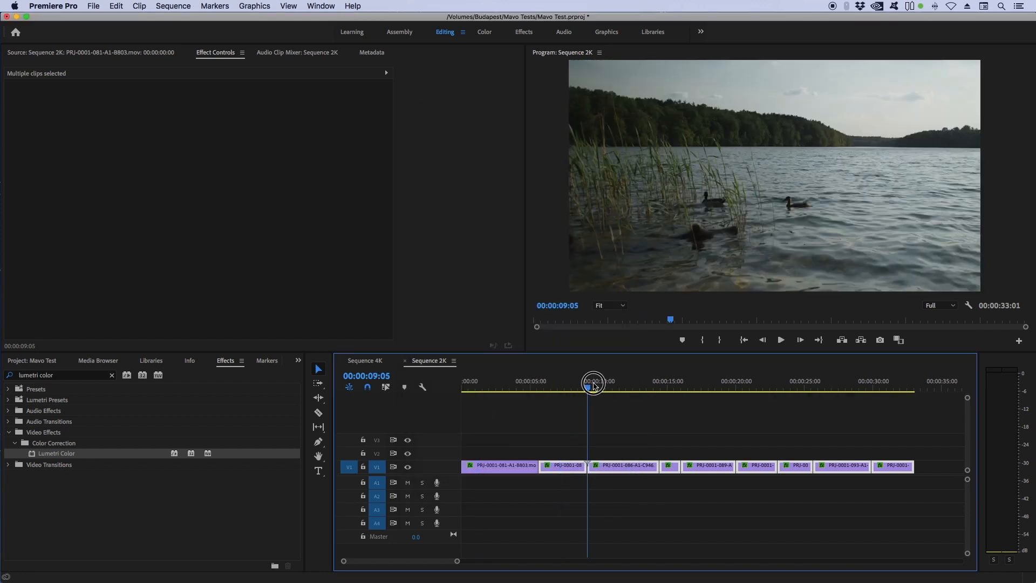
left_click(667, 388)
left_click(714, 387)
left_click(756, 387)
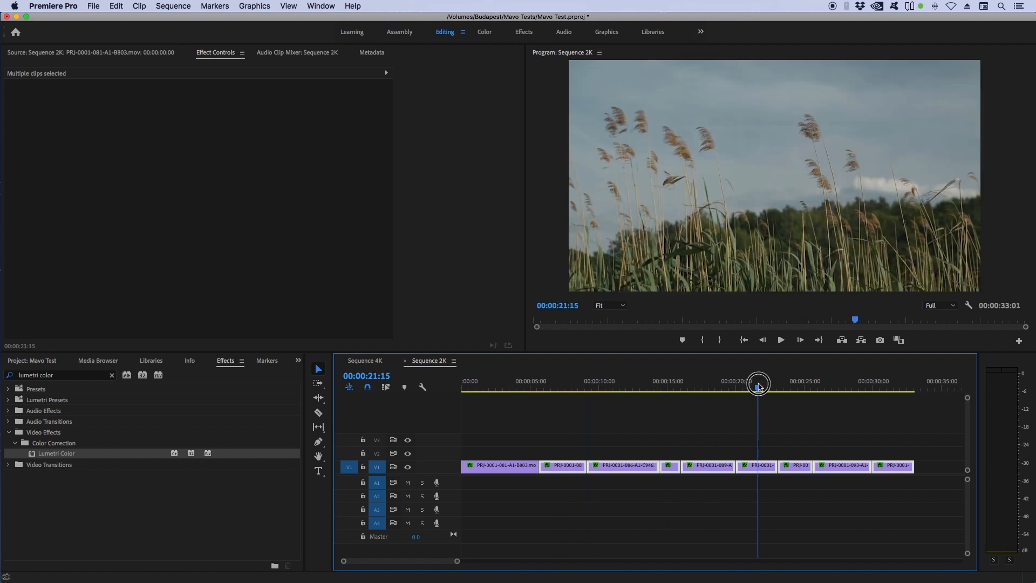
left_click(796, 387)
left_click(829, 387)
left_click(880, 387)
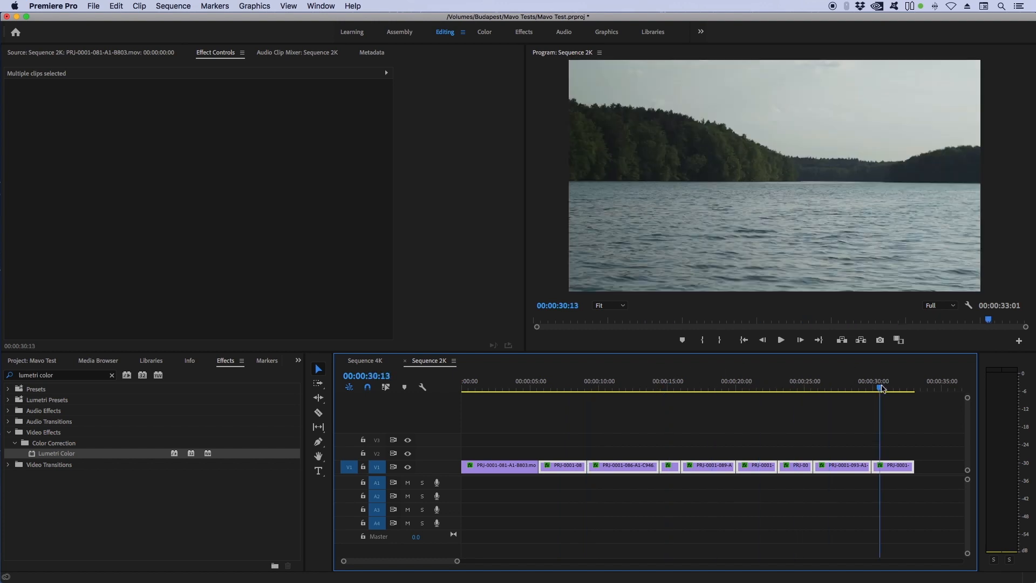
left_click(798, 421)
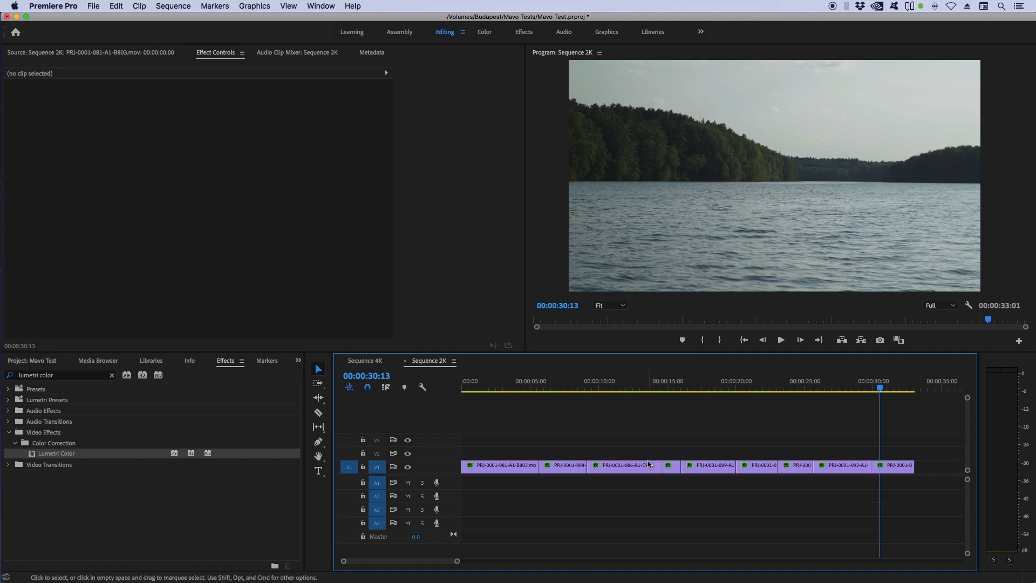
Step: Inspect the C946 clip's Lumetri Color and master effects, then scrub the timeline
double_click(634, 469)
left_click(212, 54)
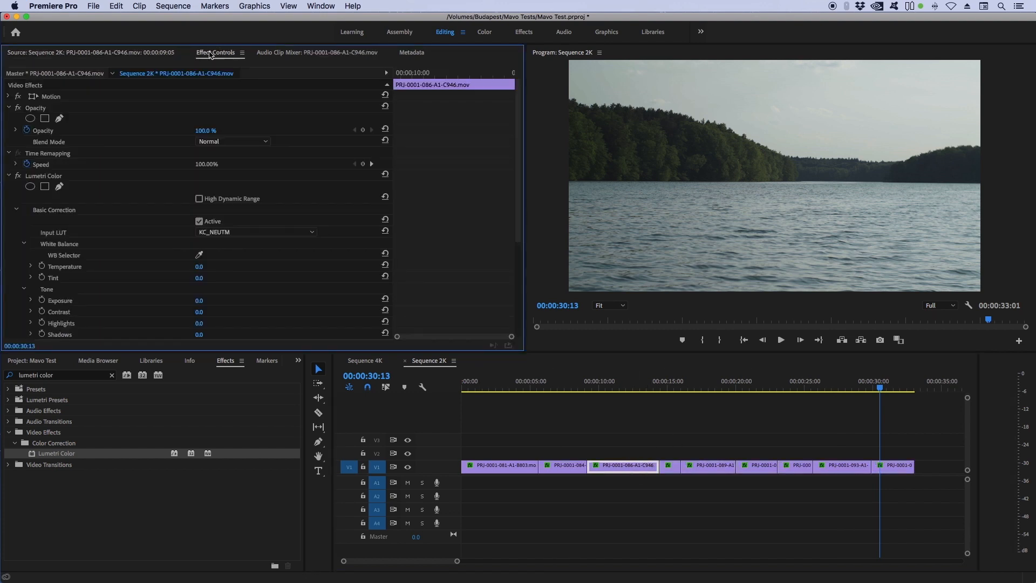
left_click(9, 108)
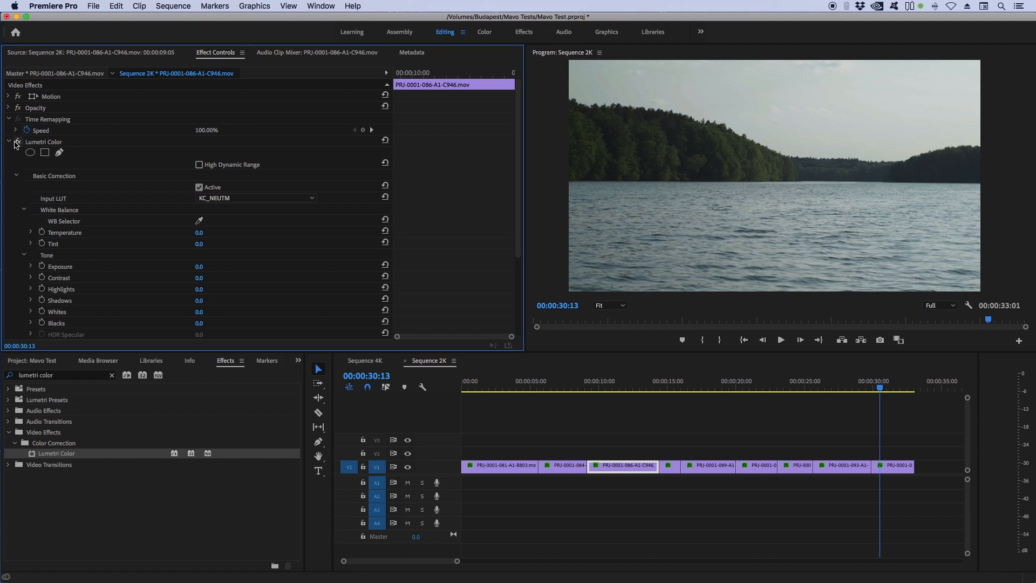
left_click(35, 141)
left_click(39, 74)
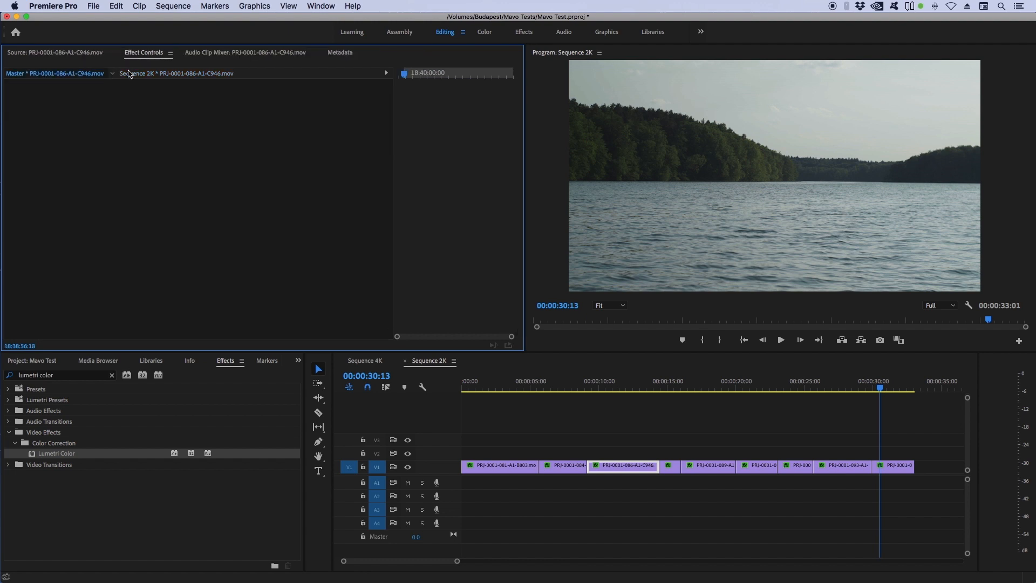
left_click(145, 74)
left_click(726, 437)
left_click(651, 384)
left_click_drag(651, 384, 700, 384)
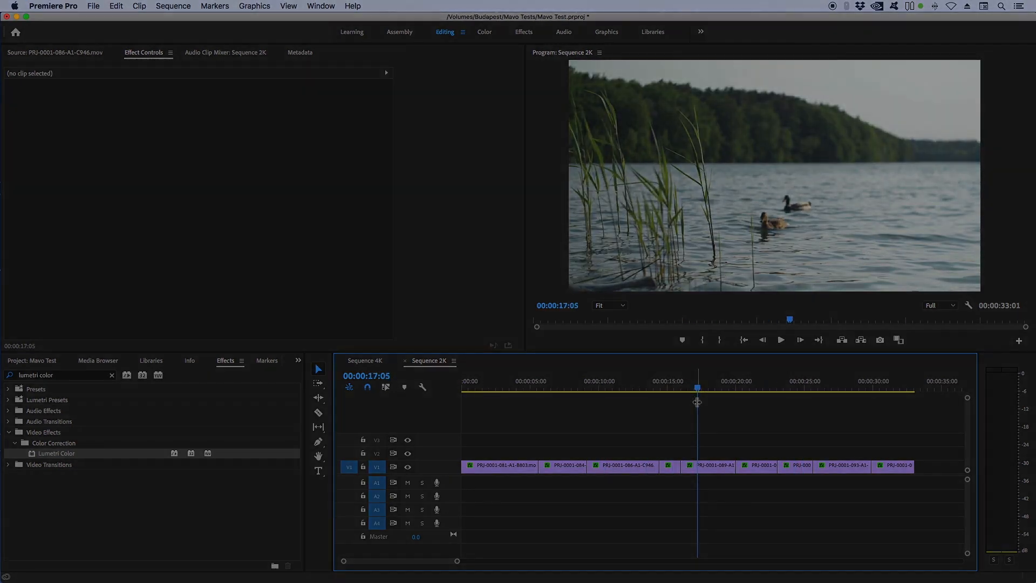